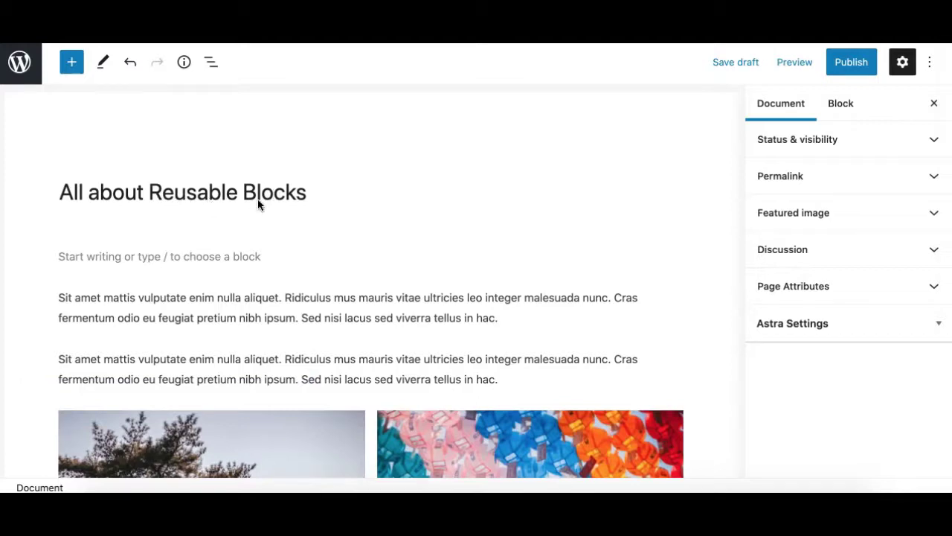
Look through the page's paragraphs, images, button and heading content
scroll(275, 329, down, 2)
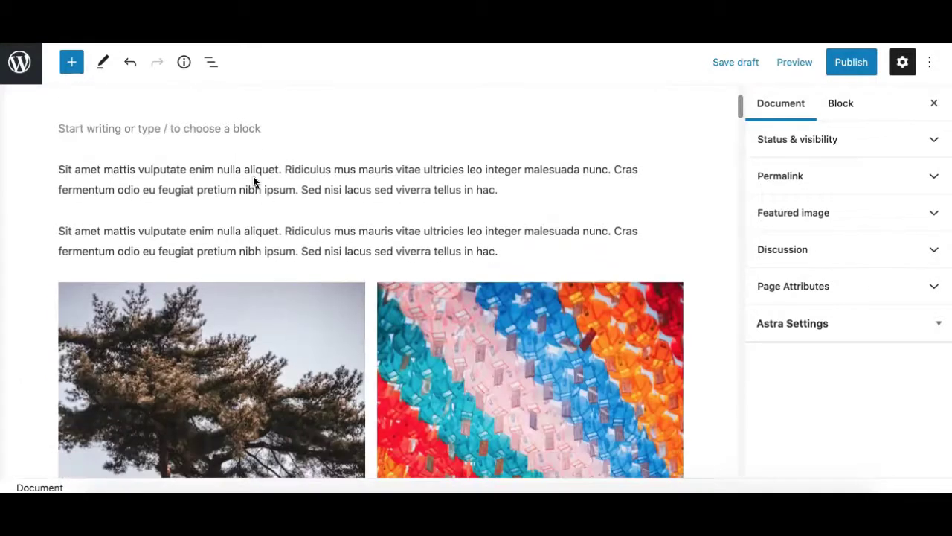
scroll(320, 374, down, 2)
scroll(320, 374, down, 1)
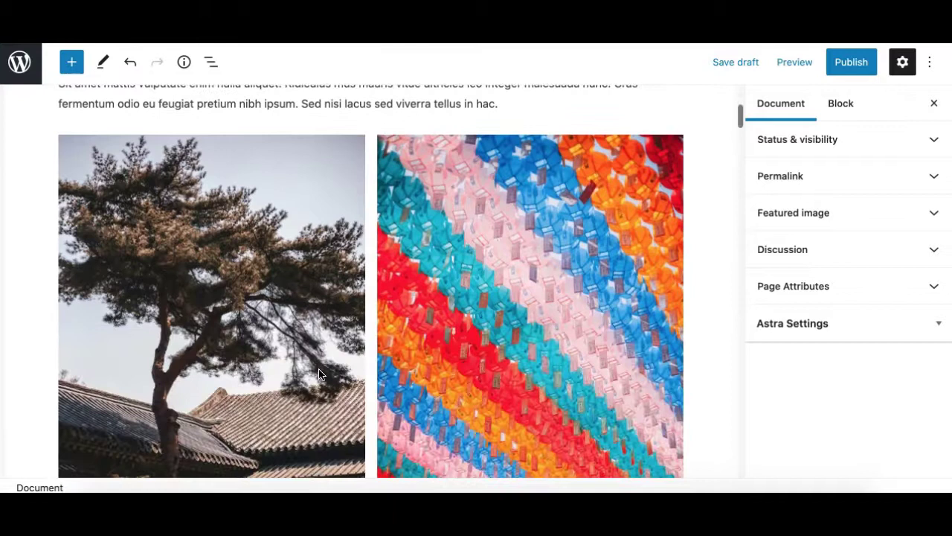
scroll(320, 374, down, 2)
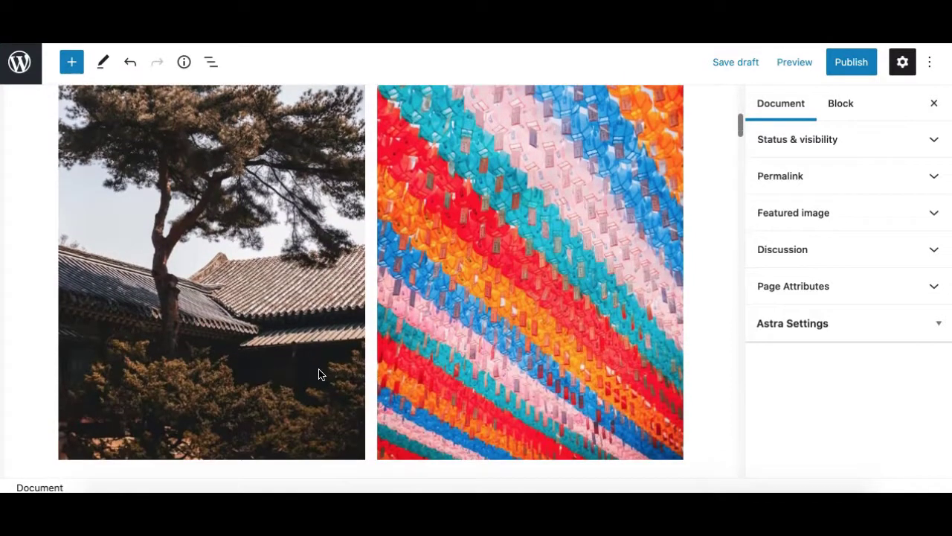
scroll(318, 374, down, 1)
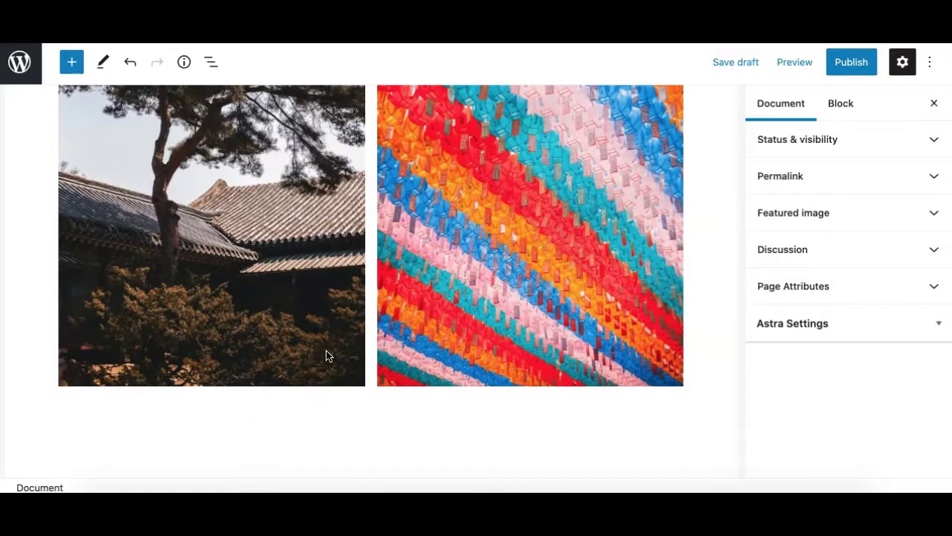
scroll(303, 306, up, 3)
scroll(302, 306, up, 1)
scroll(302, 307, down, 1)
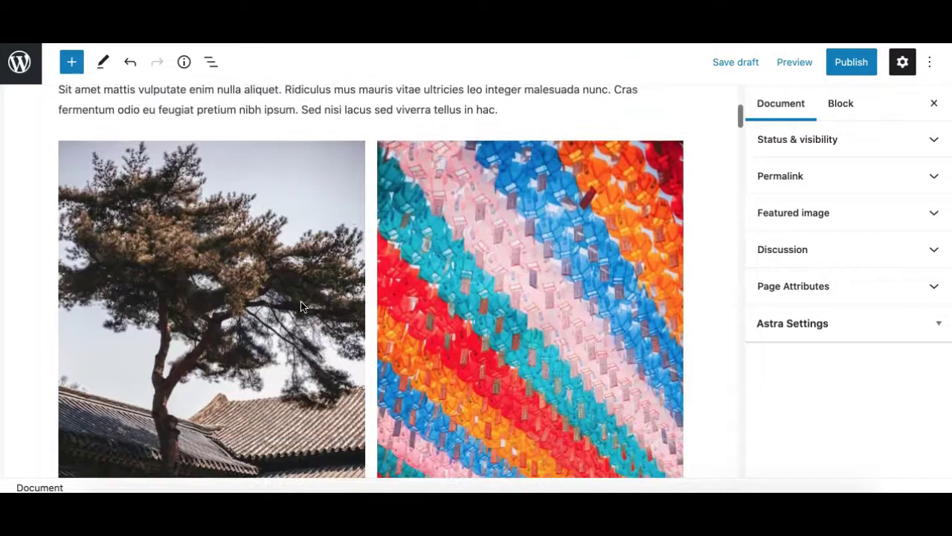
scroll(302, 306, down, 3)
scroll(302, 307, down, 5)
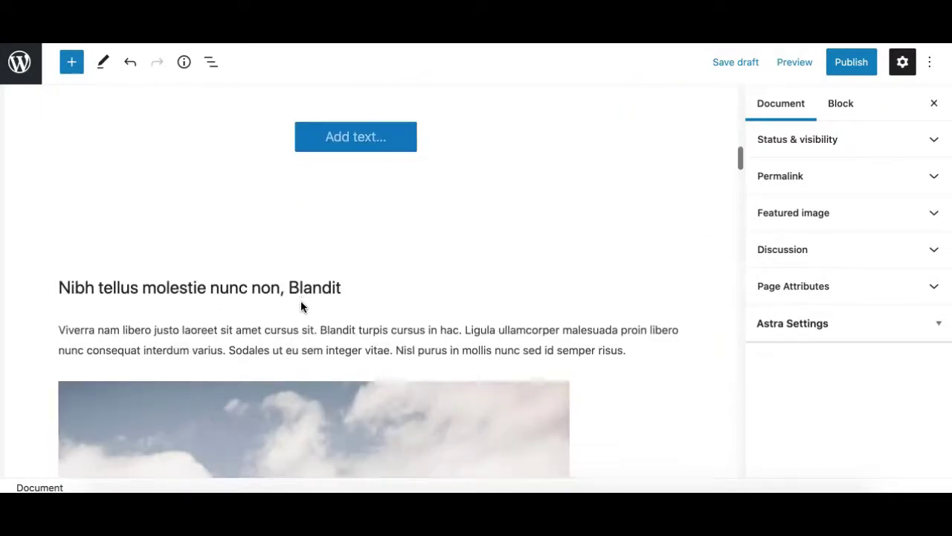
scroll(242, 156, up, 1)
Select the Buttons block and view the saved reusable blocks available in the block inserter
click(238, 195)
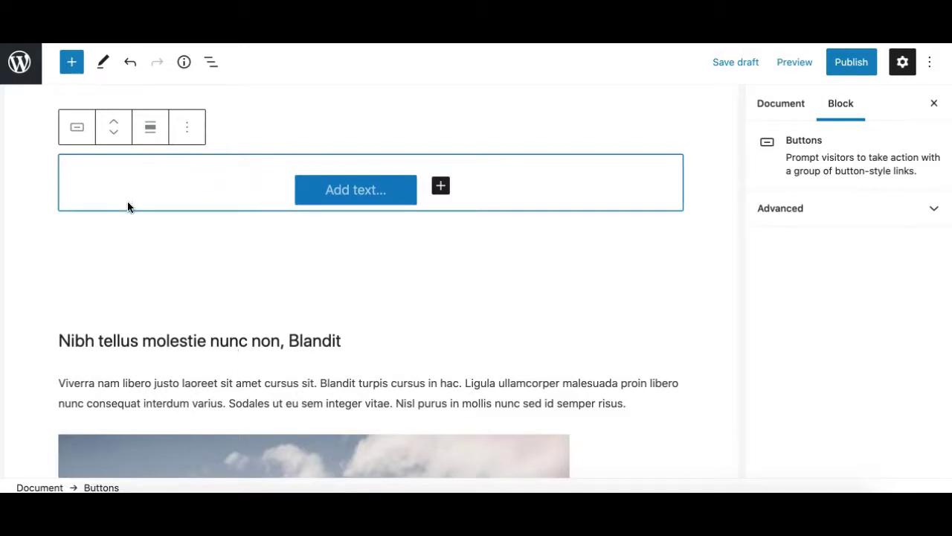
click(71, 63)
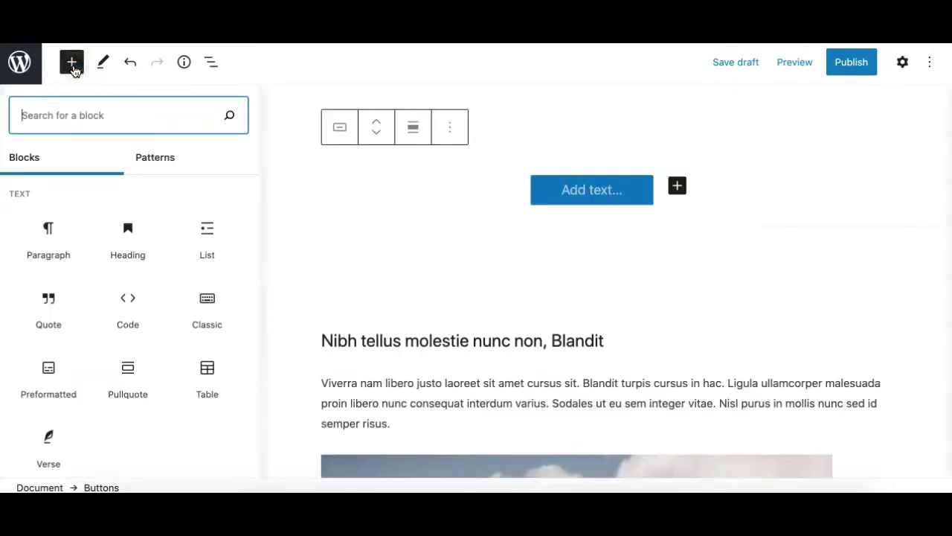
click(198, 159)
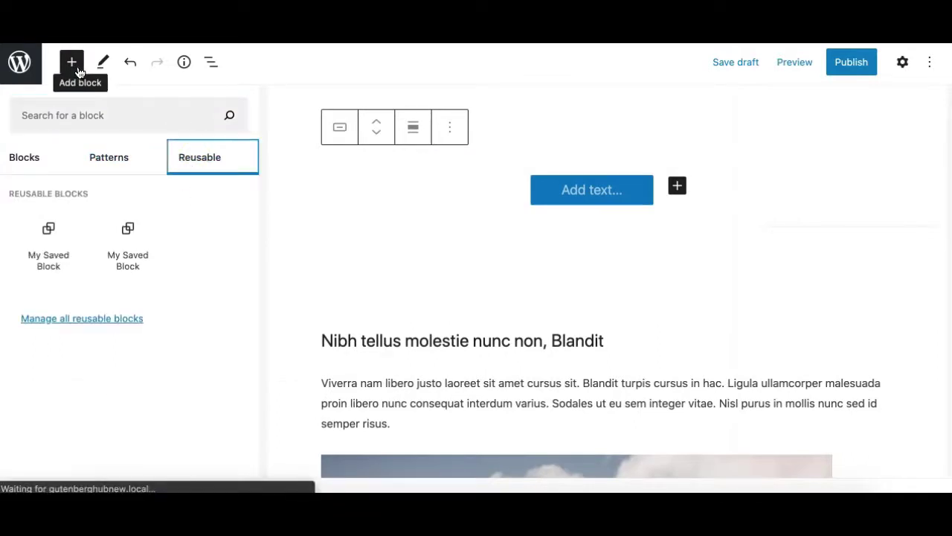
mouse_move(170, 221)
mouse_move(134, 253)
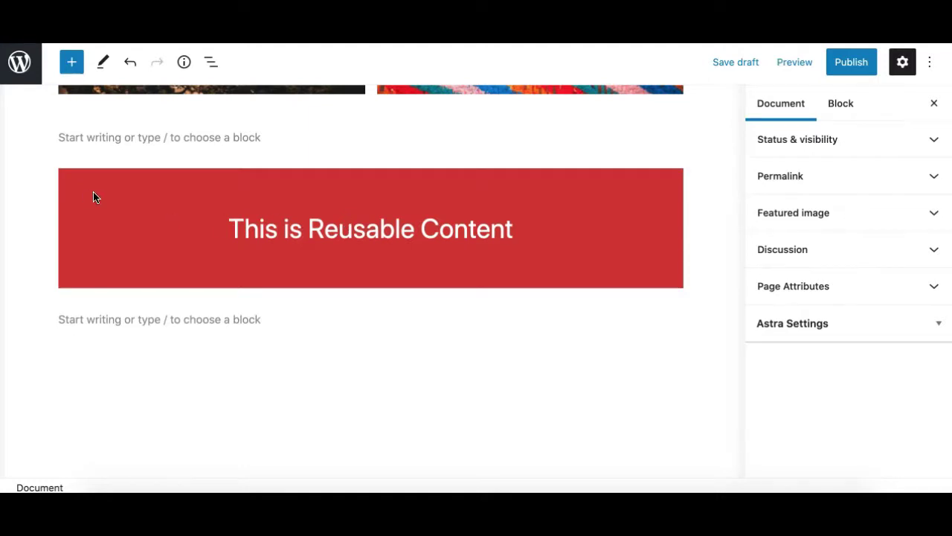
Add the red group containing "This is Reusable Content" to the reusable blocks
click(74, 198)
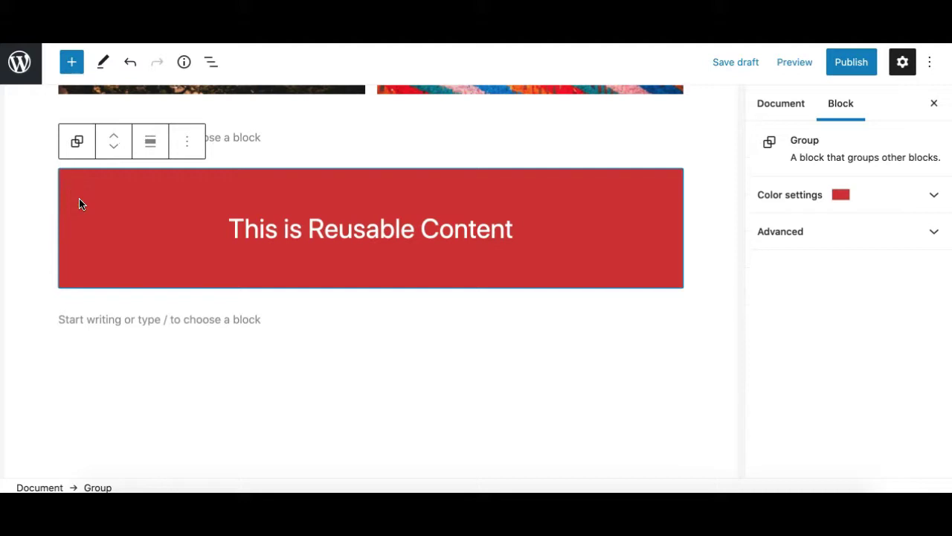
click(256, 236)
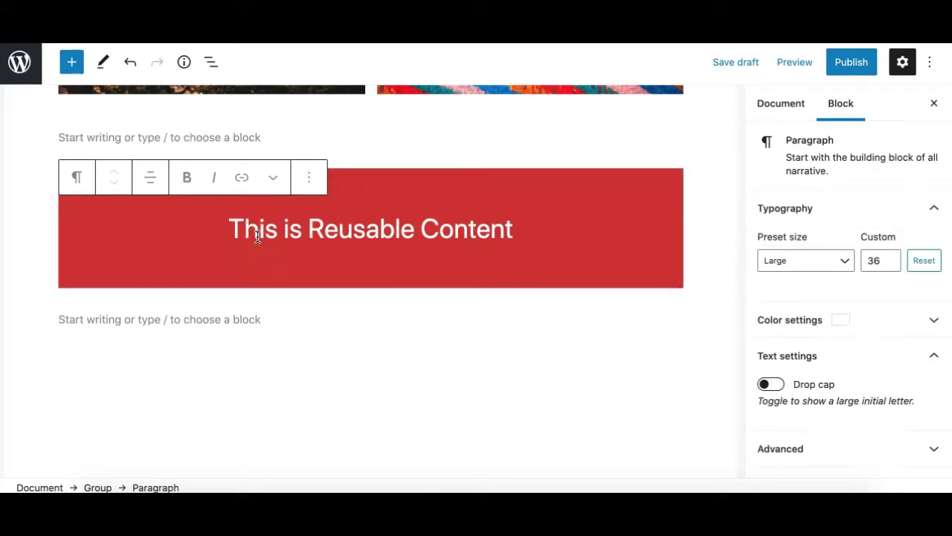
click(70, 225)
click(105, 488)
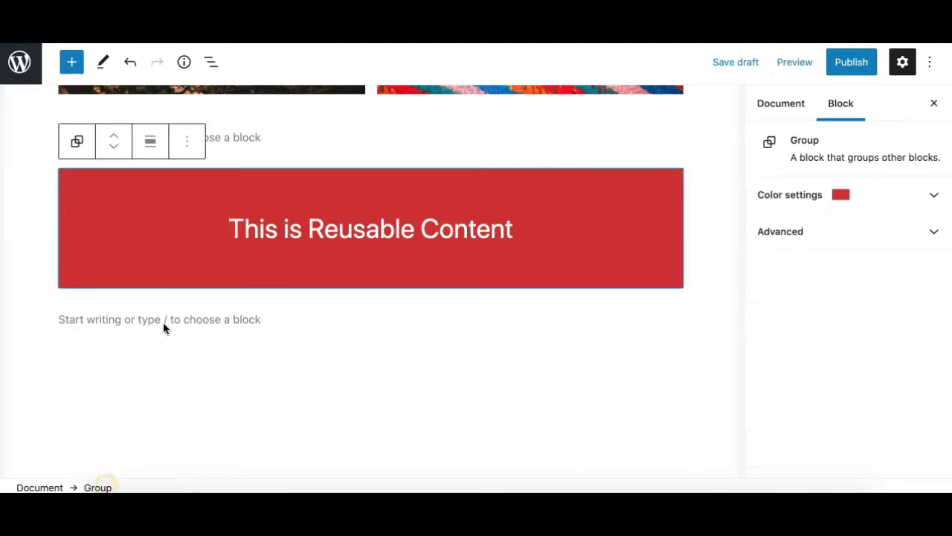
click(188, 148)
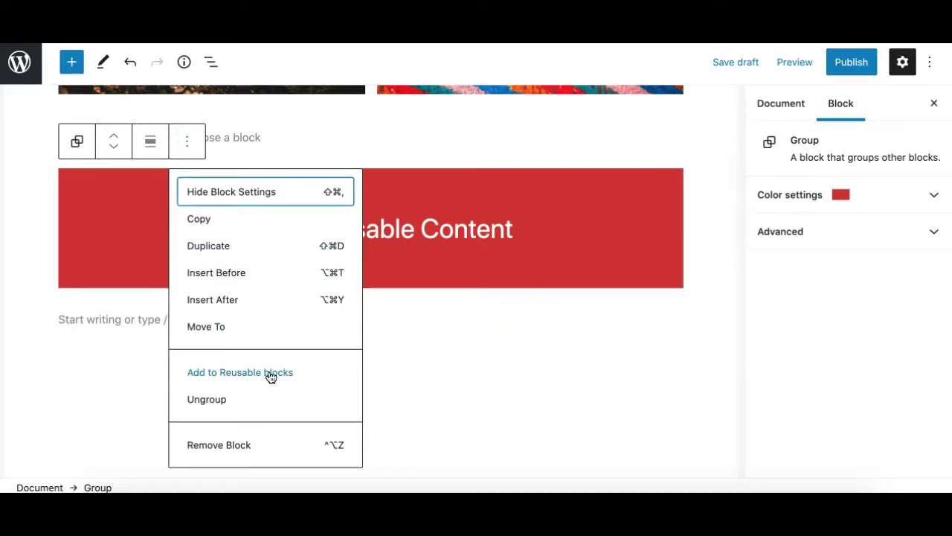
click(292, 373)
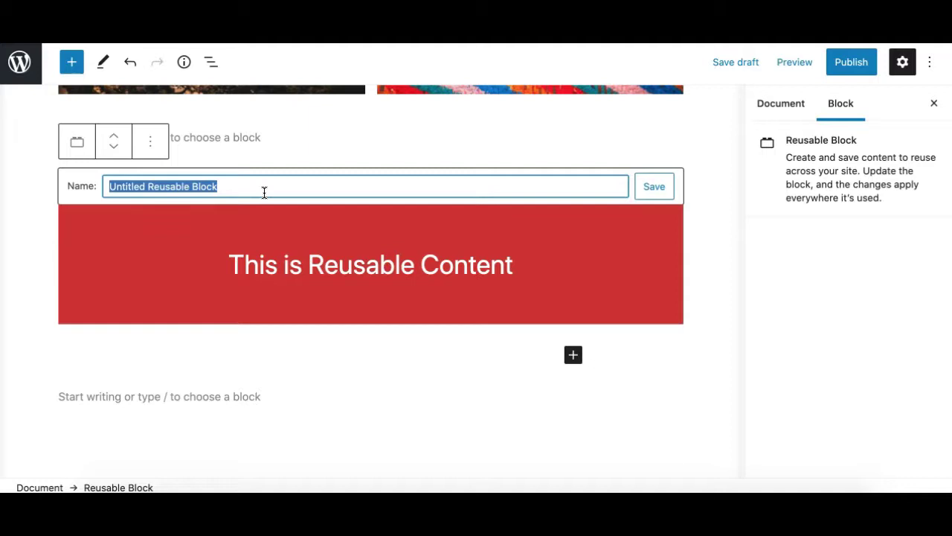
Name the new reusable block "My Reusable Block 1" and save it
text(My )
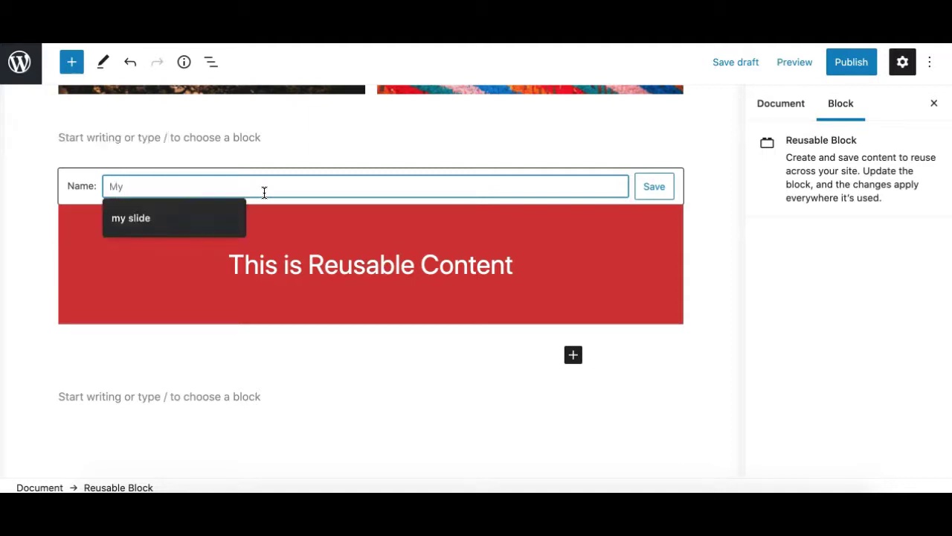
text(Reu)
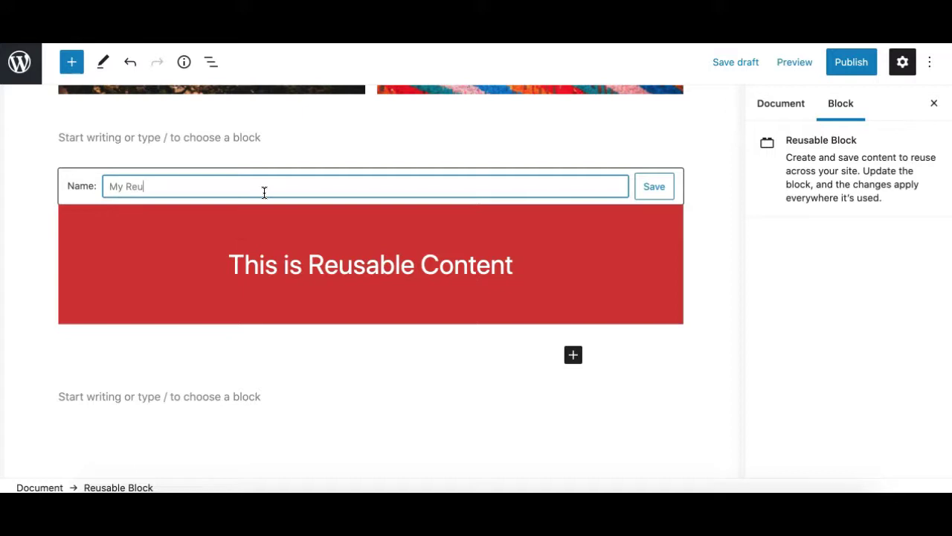
text(sable Block 1)
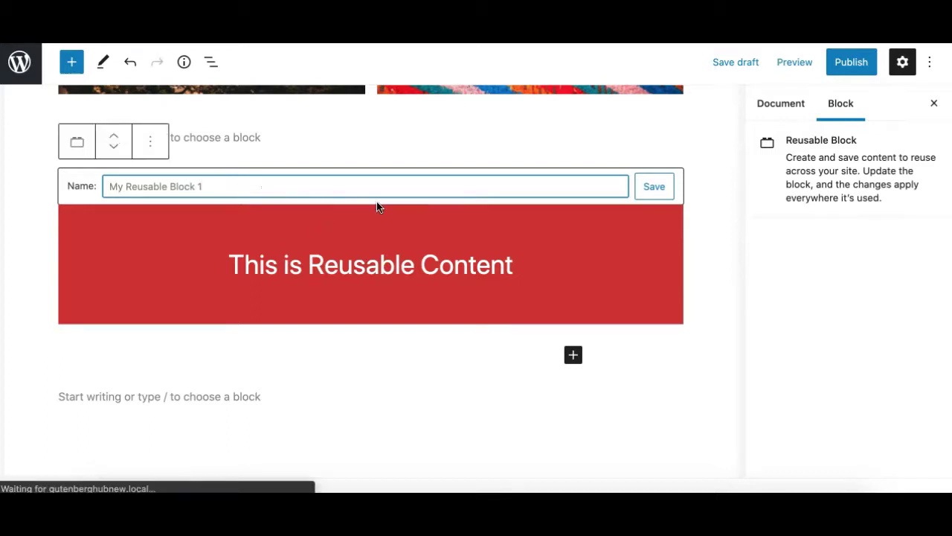
click(653, 191)
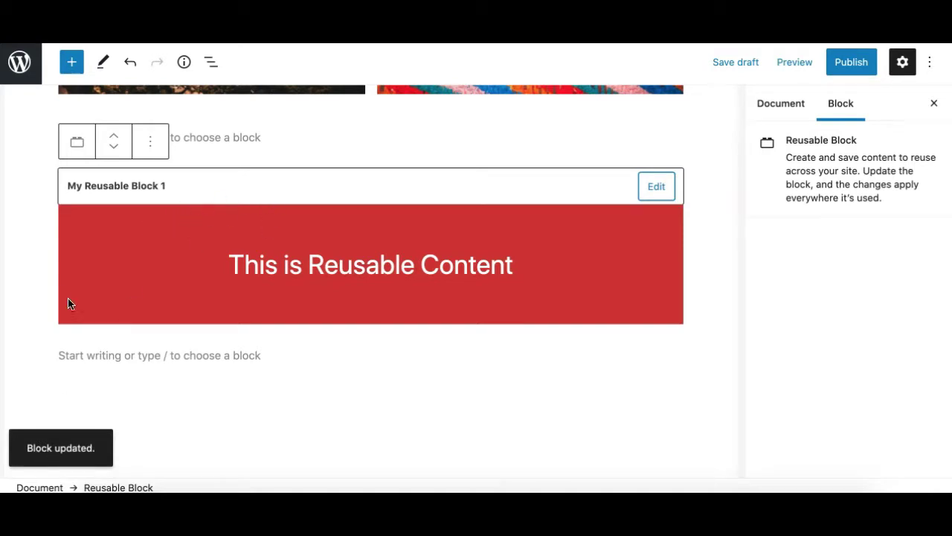
Deselect and reselect the red block to check its saved name and block type, and deselect it again
click(6, 323)
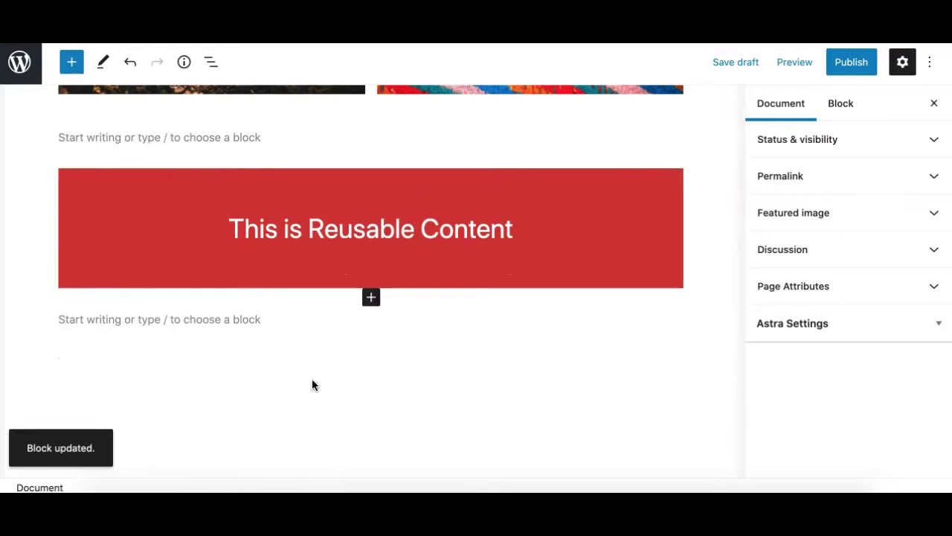
click(216, 228)
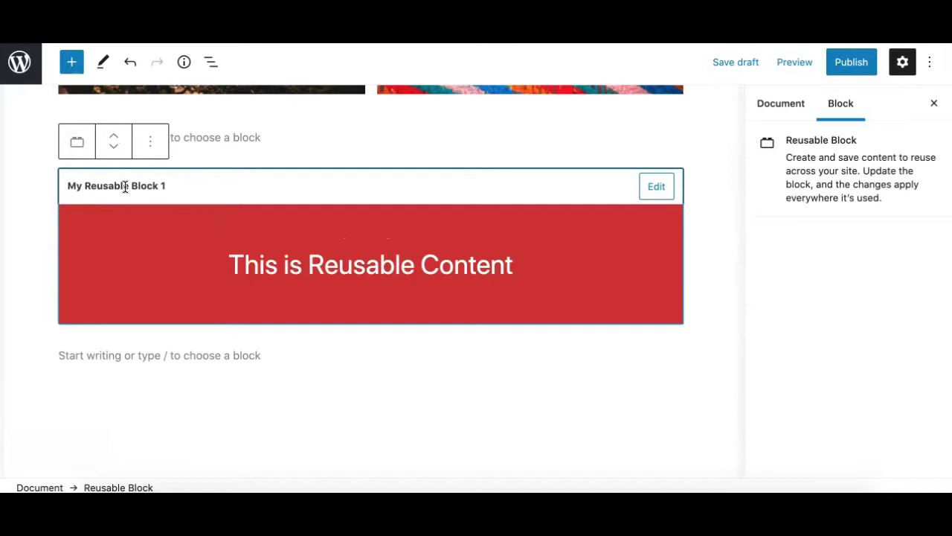
drag(70, 185, 215, 189)
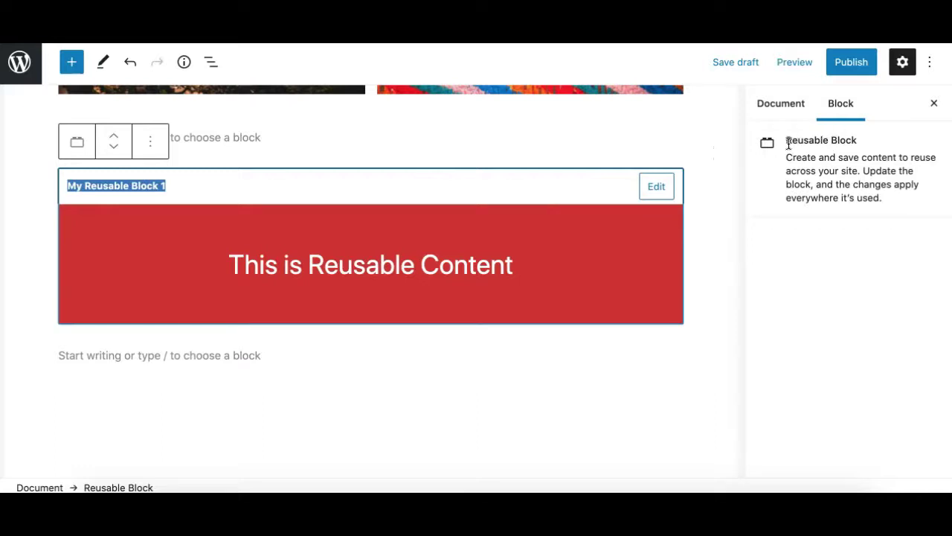
drag(786, 139, 870, 146)
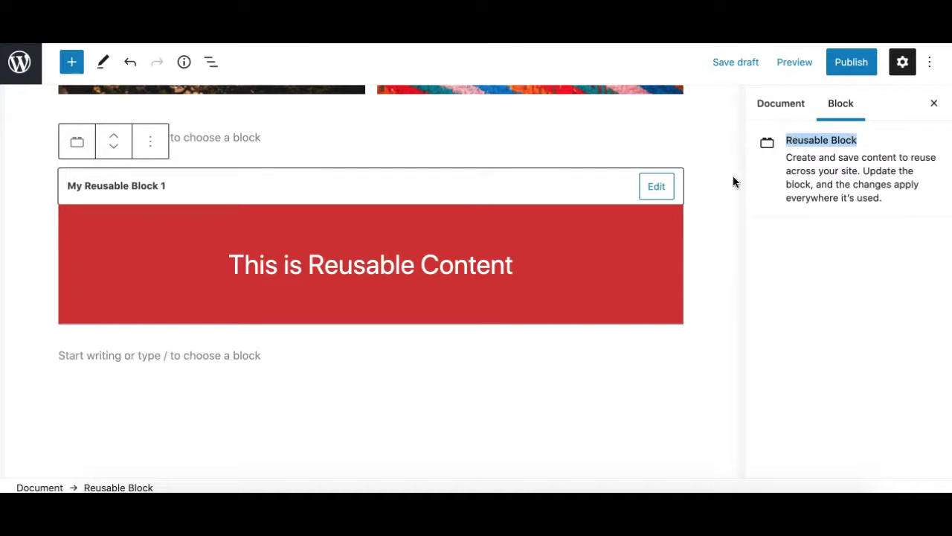
click(36, 281)
Review the page content around the red reusable block and reselect the block to see its name and edit options
scroll(35, 281, up, 7)
scroll(36, 281, down, 5)
scroll(35, 281, down, 4)
scroll(35, 280, up, 4)
scroll(35, 280, down, 1)
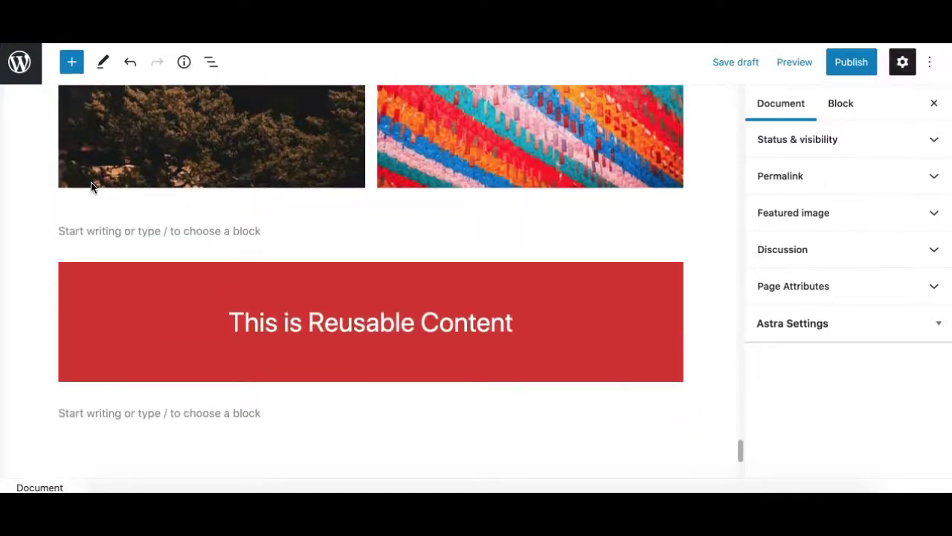
scroll(81, 137, up, 7)
scroll(81, 137, down, 5)
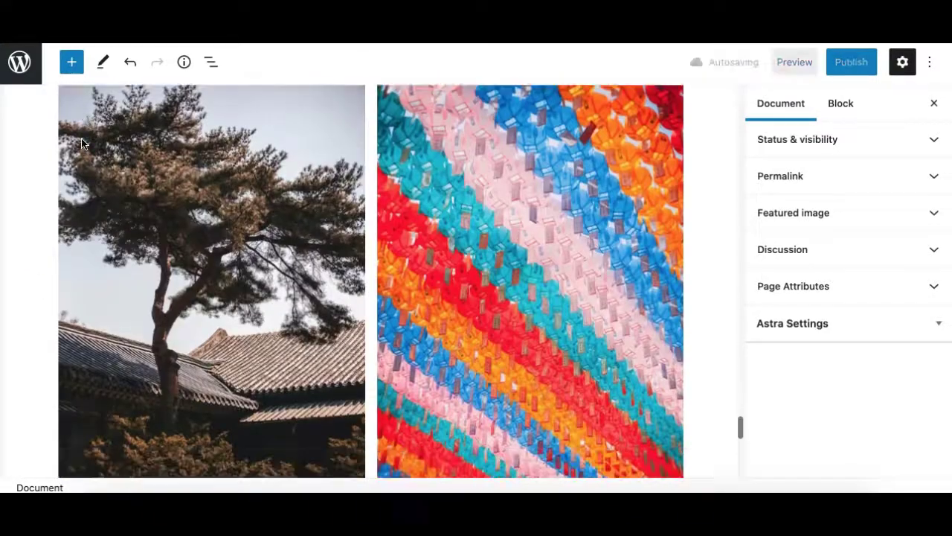
scroll(81, 137, down, 6)
scroll(83, 142, up, 2)
click(97, 265)
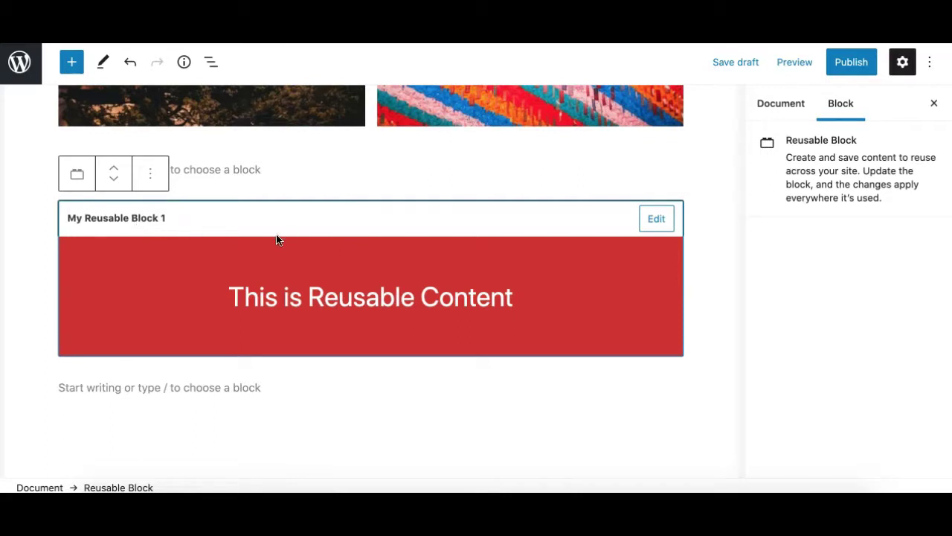
drag(335, 230, 151, 174)
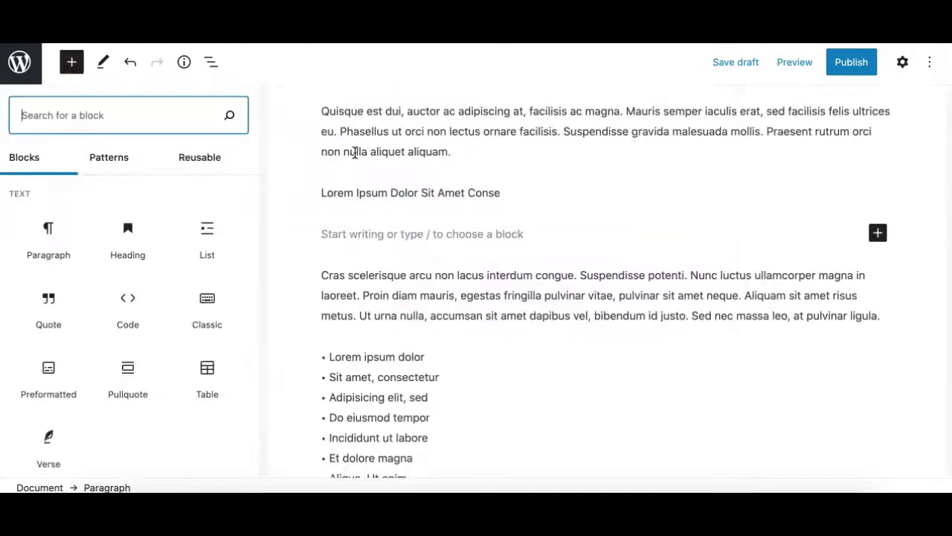
Close the block inserter and add an empty paragraph below the "Lorem Ipsum Dolor Sit Amet Consectetur" line
scroll(355, 153, up, 2)
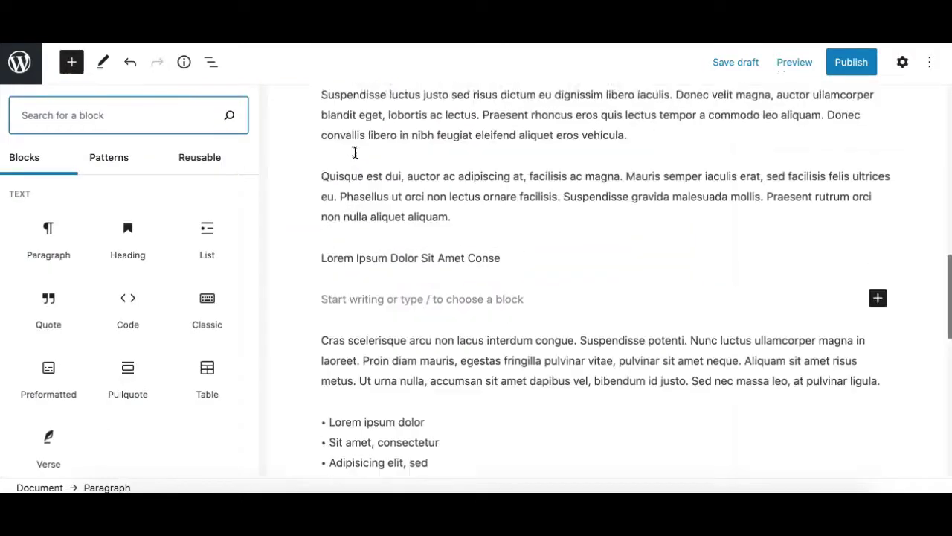
key(Escape)
scroll(320, 127, down, 15)
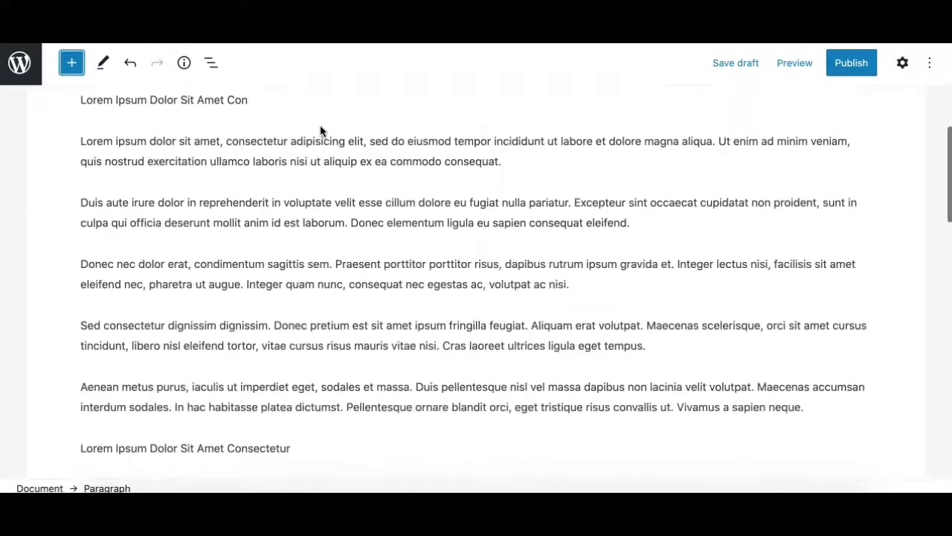
scroll(320, 126, up, 5)
scroll(320, 131, up, 3)
scroll(318, 171, down, 1)
scroll(319, 208, up, 2)
scroll(320, 175, down, 6)
scroll(321, 175, up, 7)
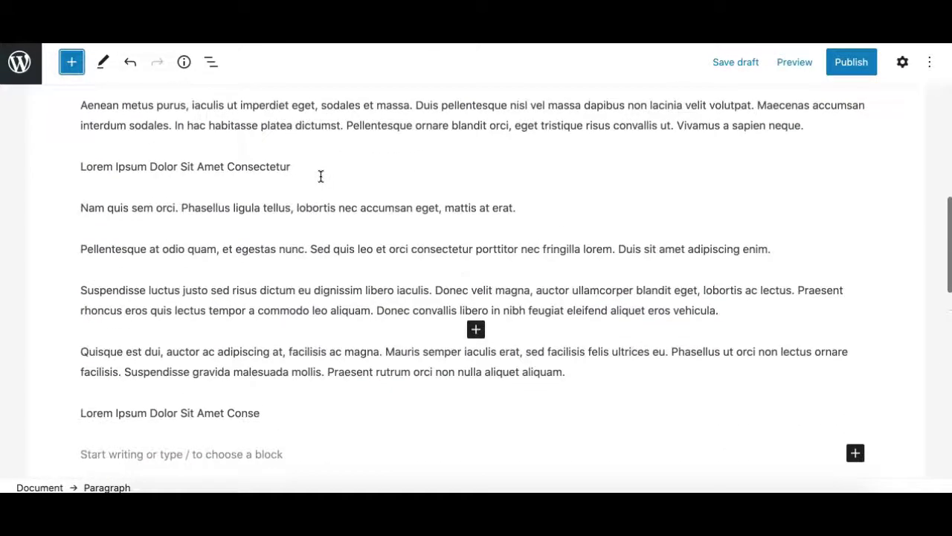
scroll(322, 171, down, 1)
click(323, 158)
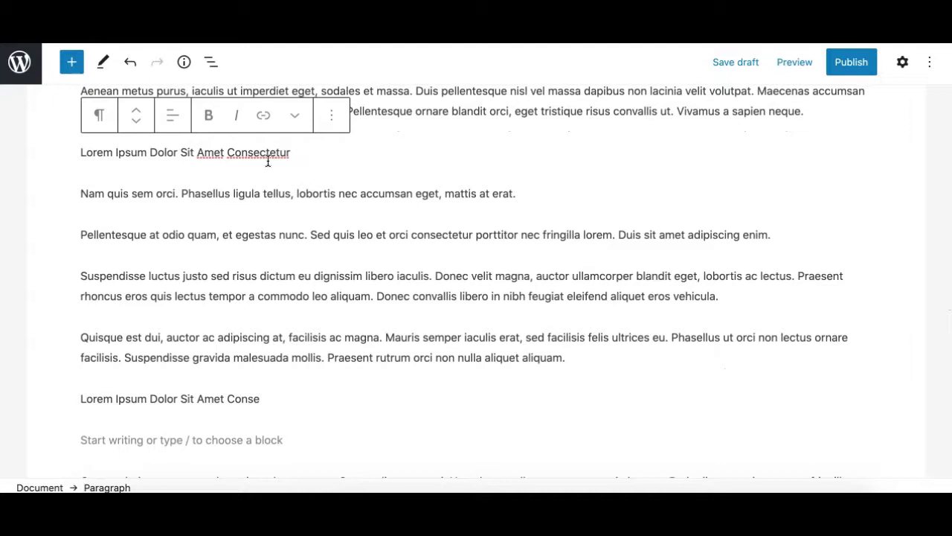
key(Return)
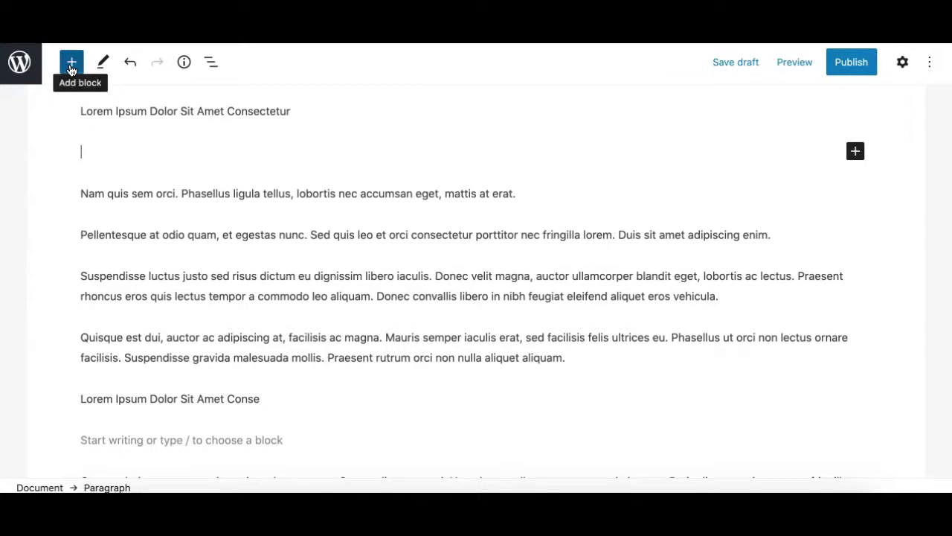
Insert the saved "My Reusable Block 1" from the reusable blocks into the empty paragraph below "Lorem Ipsum Dolor Sit Amet Consectetur"
click(71, 67)
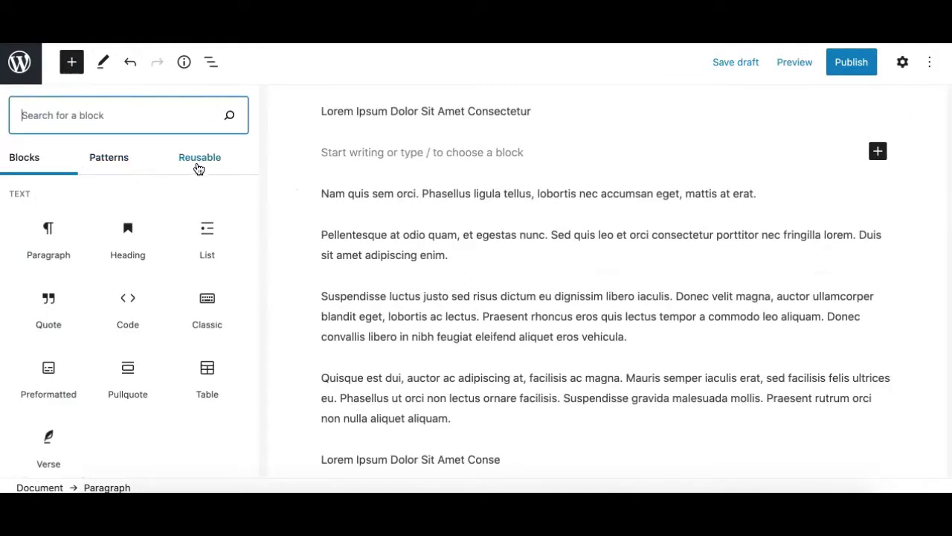
click(201, 165)
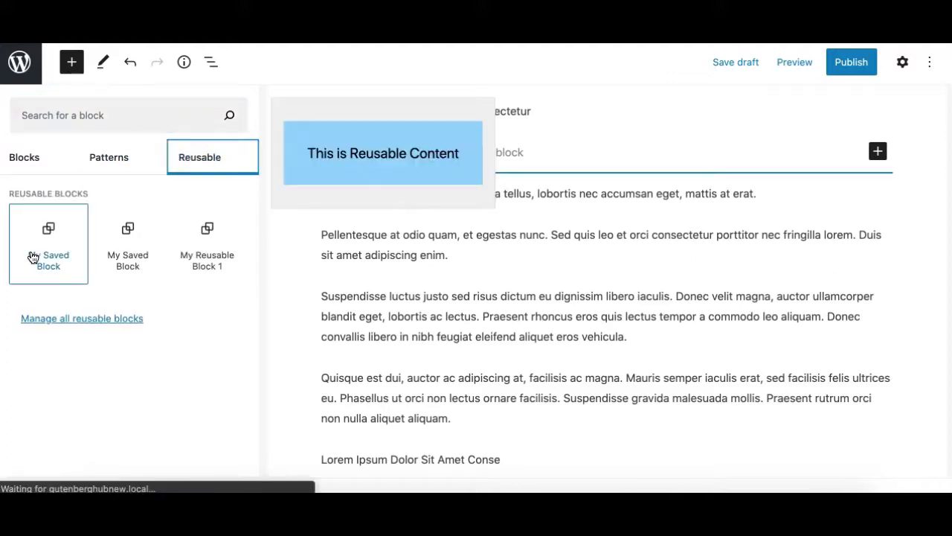
mouse_move(198, 262)
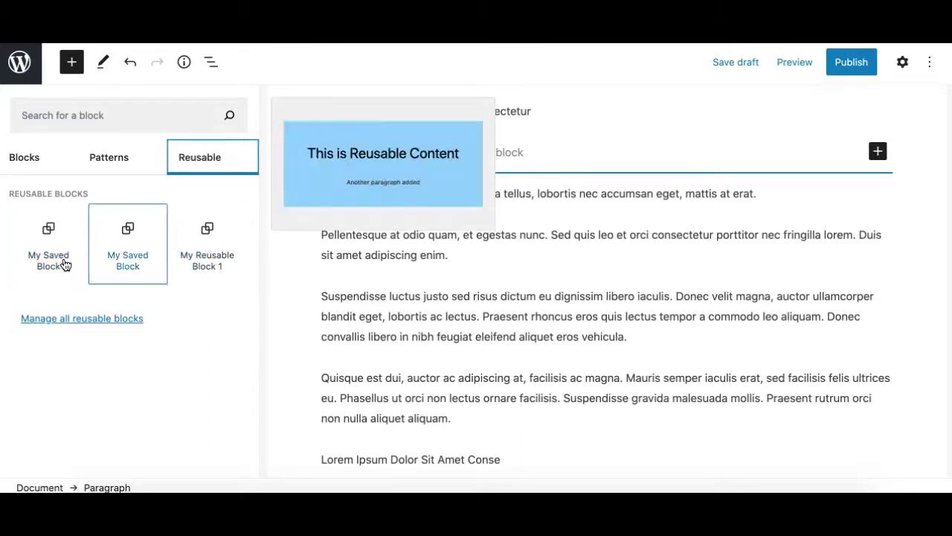
click(183, 261)
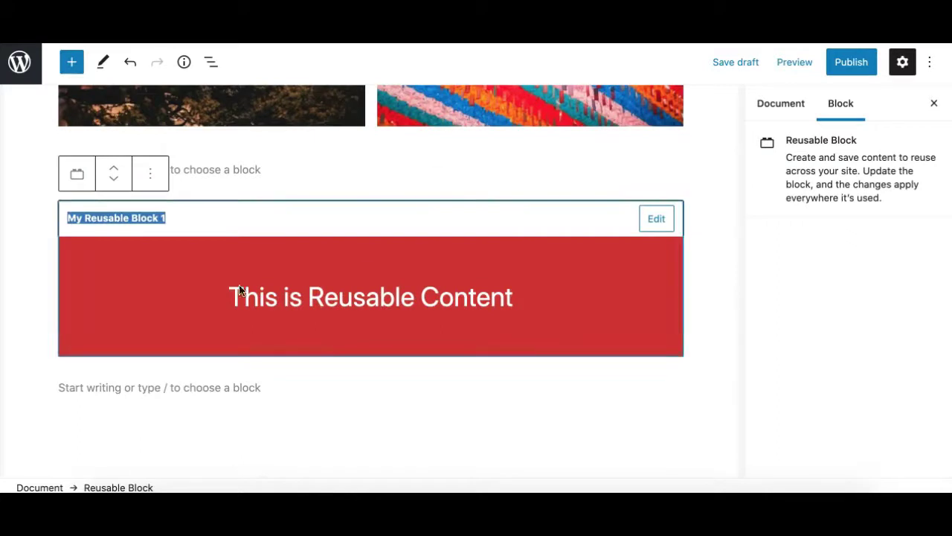
click(71, 217)
click(165, 218)
key(BackSpace)
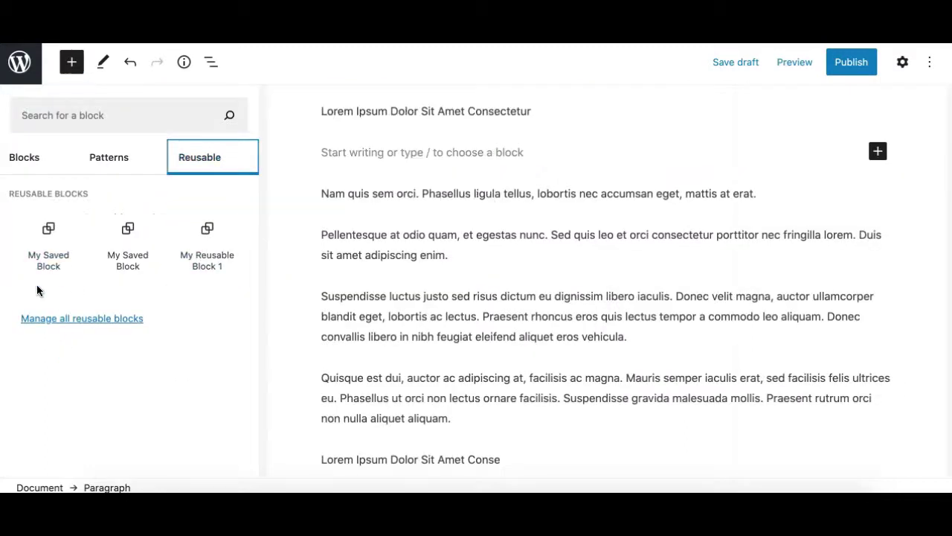
mouse_move(211, 272)
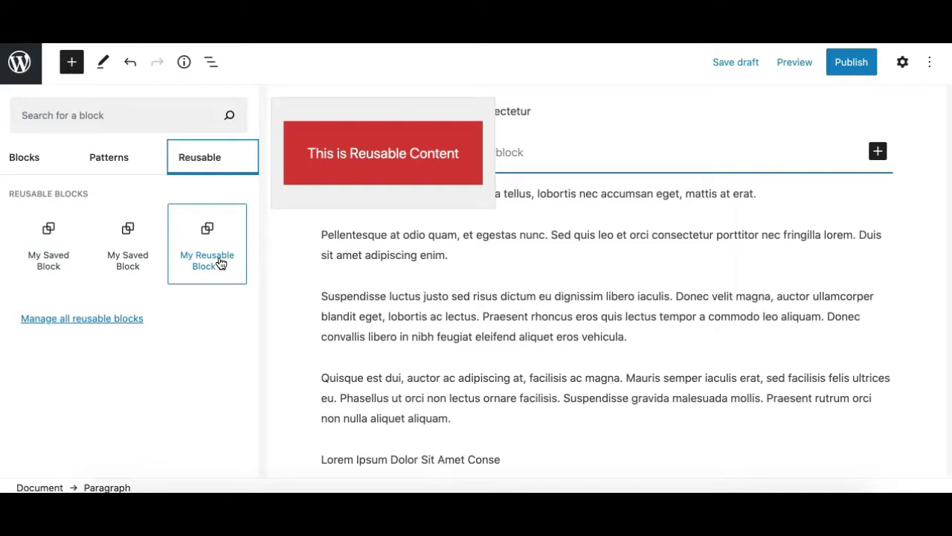
click(220, 264)
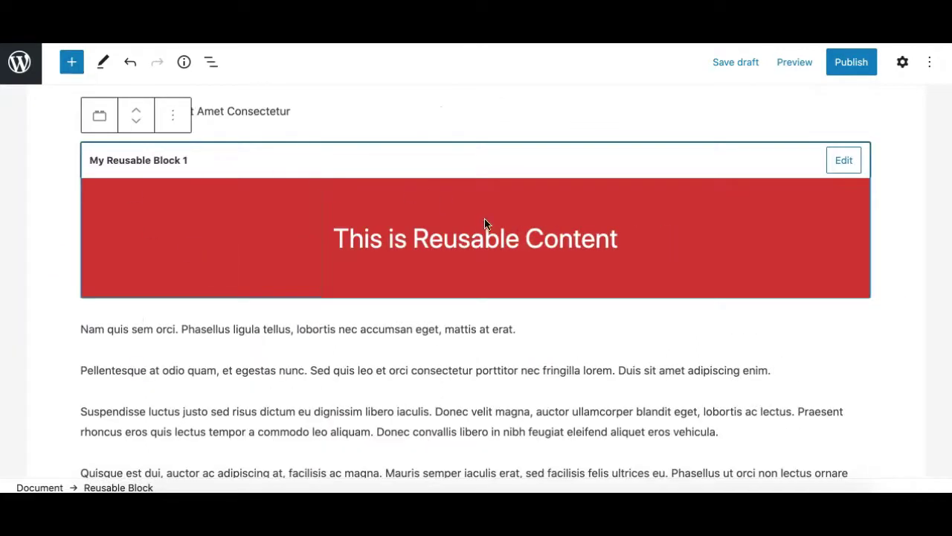
scroll(461, 201, up, 2)
scroll(453, 188, down, 1)
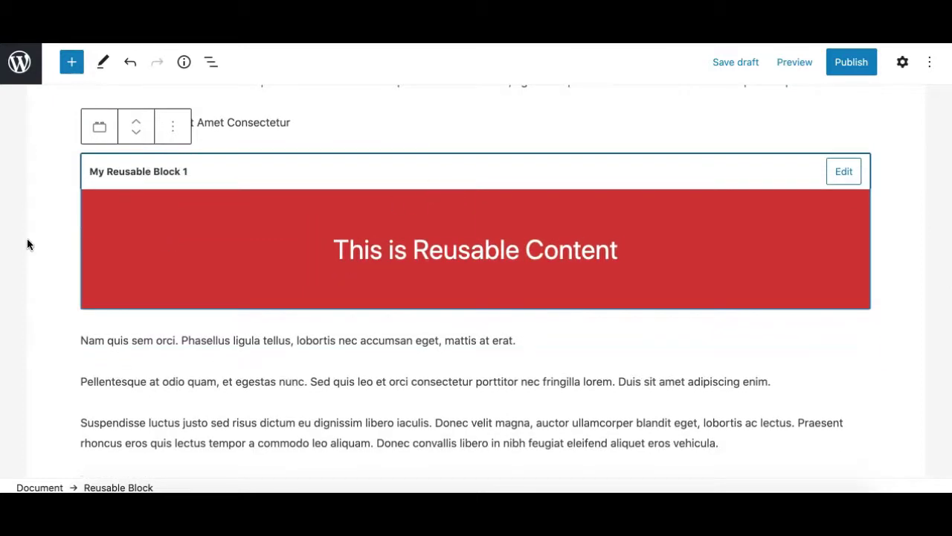
Remove the red reusable block inserted below the "Lorem Ipsum Dolor Sit Amet Consectetur" line from the post
click(745, 66)
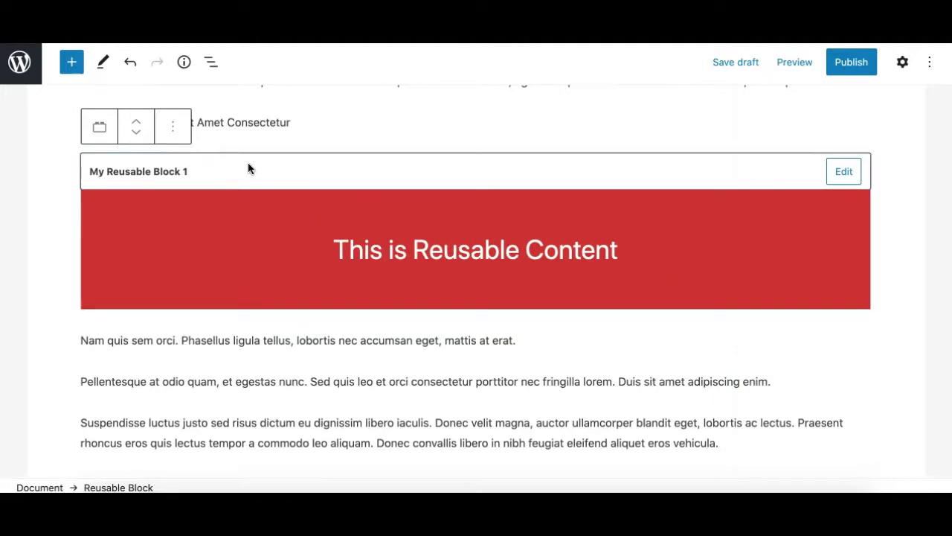
click(176, 131)
click(218, 459)
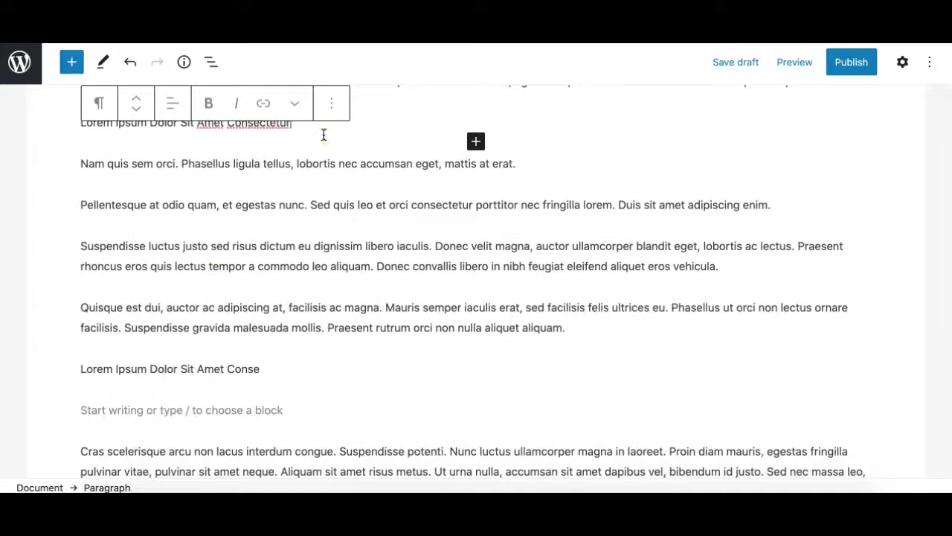
Add a paragraph below "Lorem Ipsum Dolor Sit Amet Consectetur" and insert "My Reusable Block 1" there using the slash command "/my"
key(Return)
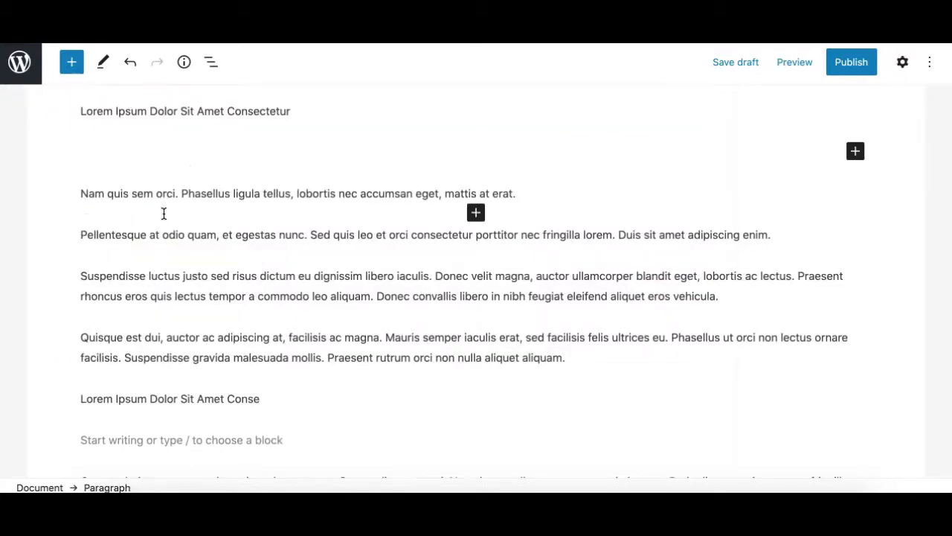
text(/)
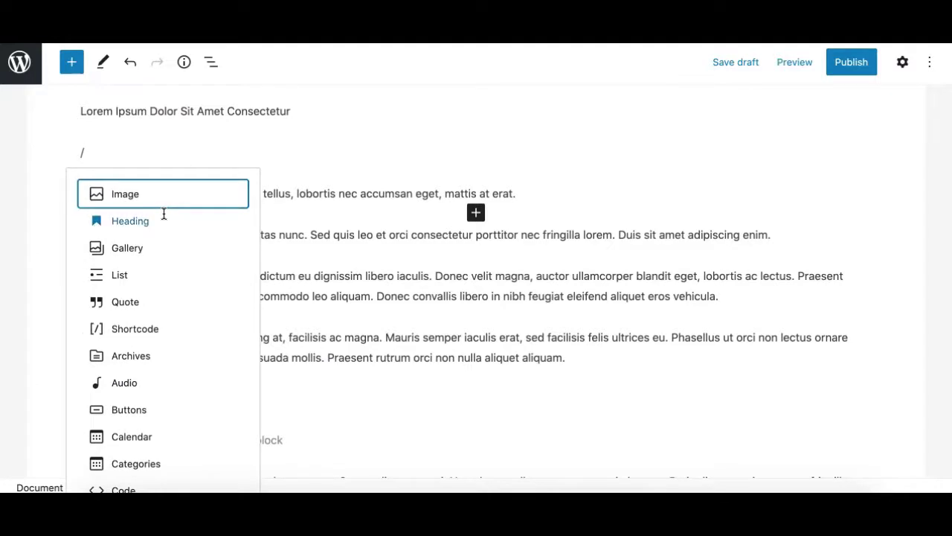
text(my)
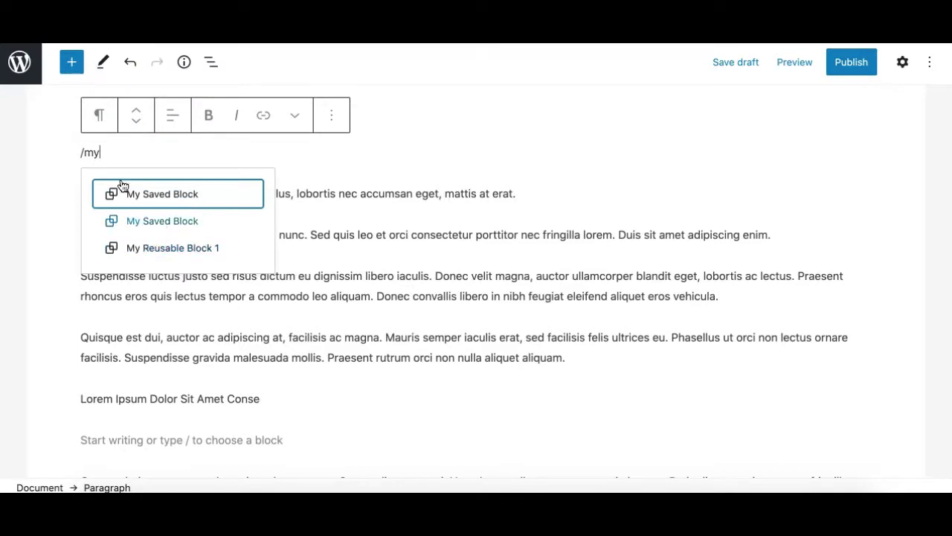
click(182, 251)
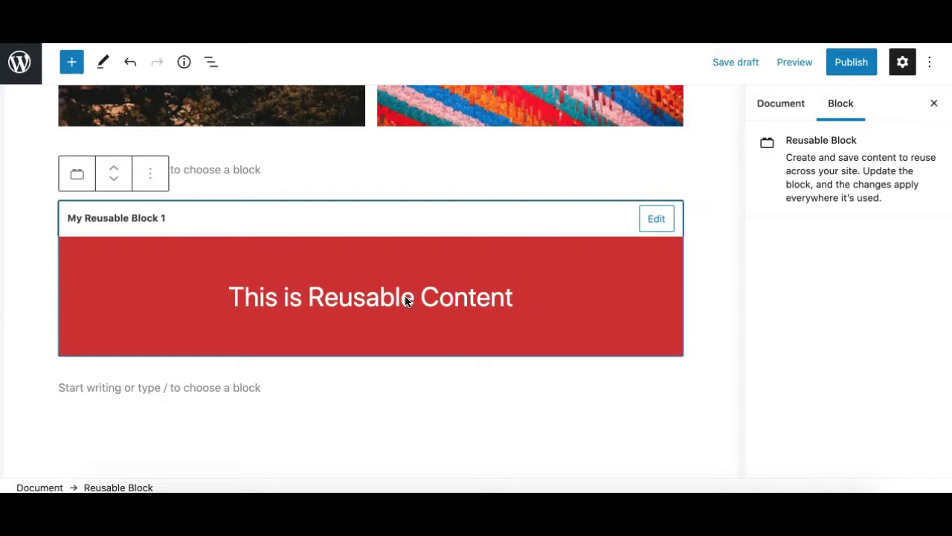
key(ctrl+shift+comma)
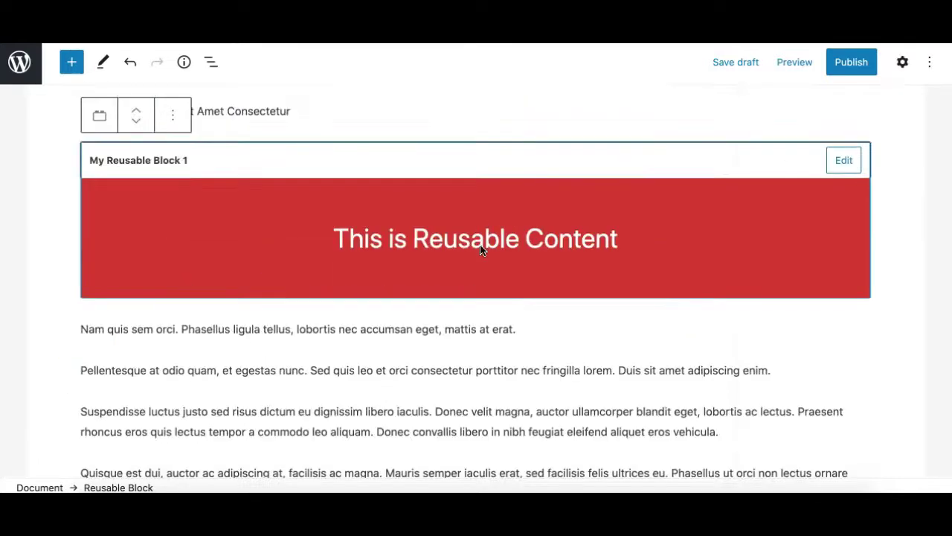
scroll(481, 246, up, 10)
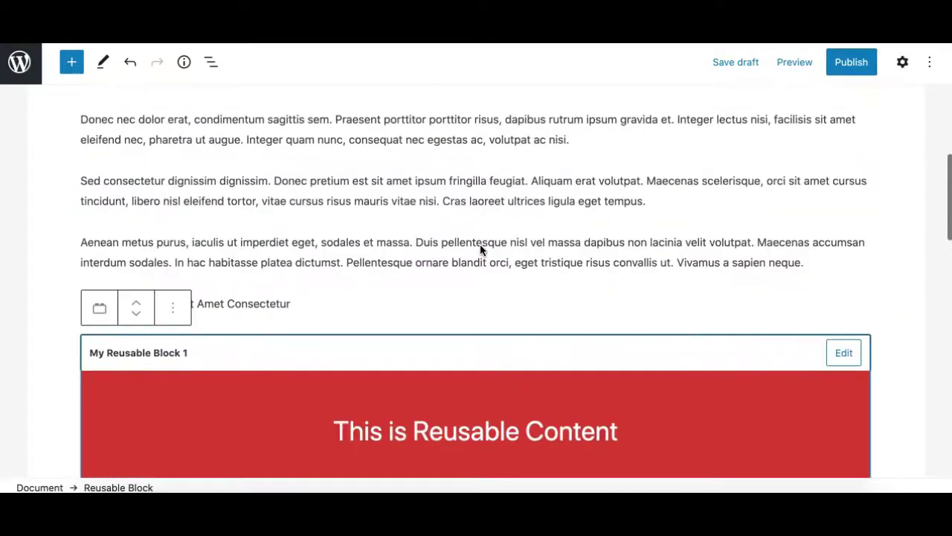
scroll(480, 250, down, 10)
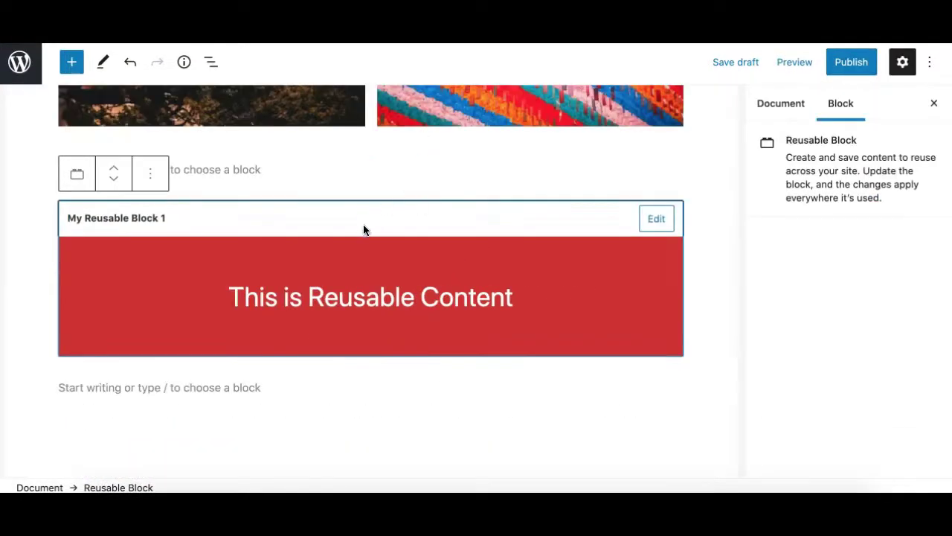
Edit the original reusable block so its text reads "This is Reusable Content - Updated" and save the block
click(654, 221)
click(442, 302)
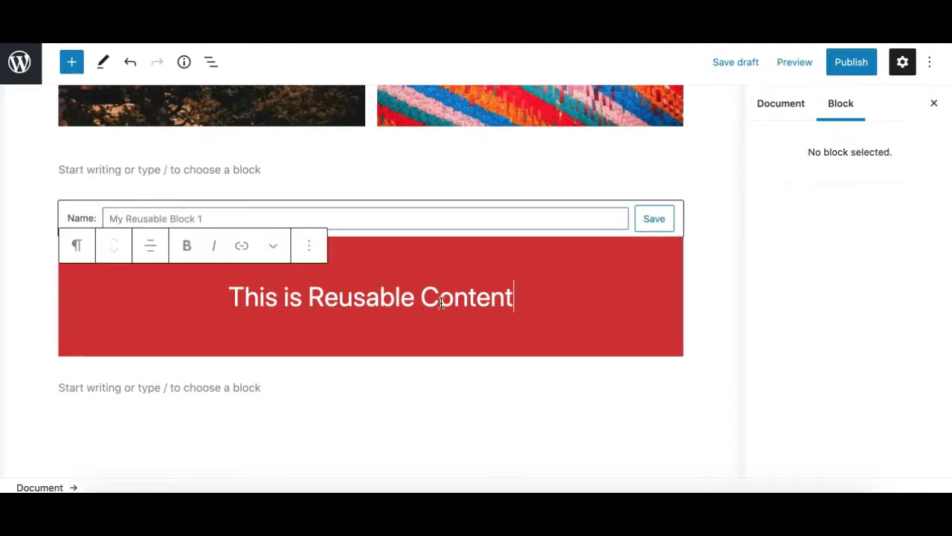
double_click(469, 303)
triple_click(469, 303)
click(448, 299)
click(478, 300)
click(518, 298)
text(- Updated)
click(664, 218)
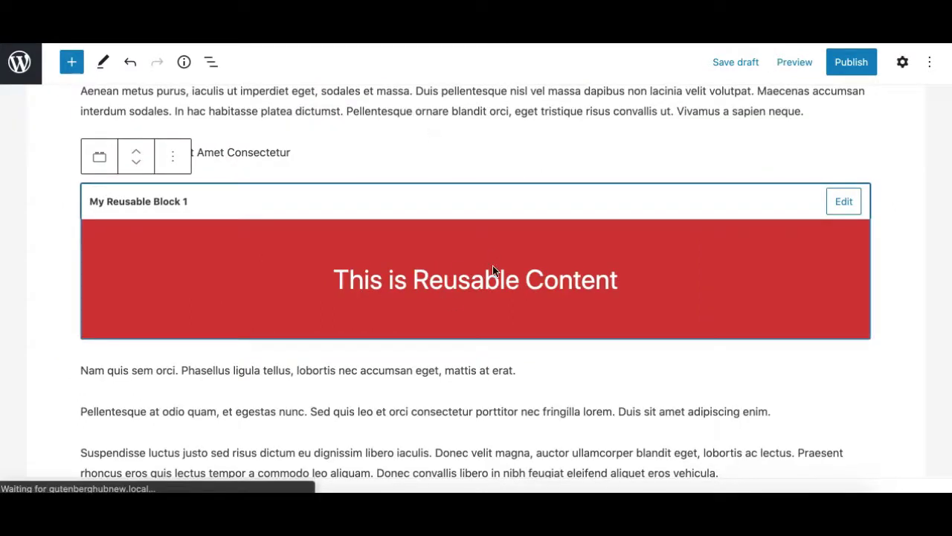
Save the draft of "Test Post", reload it and compare its copy of the reusable block with the original
click(723, 69)
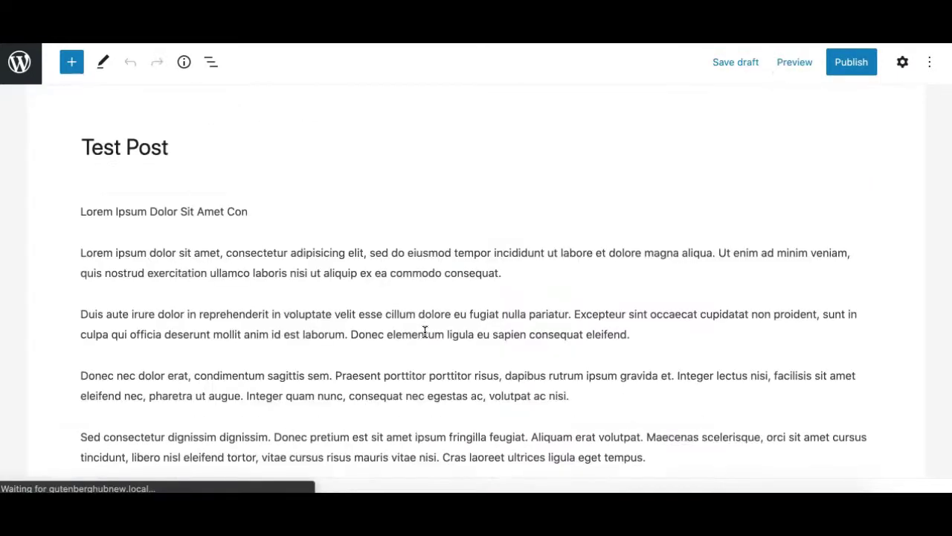
scroll(425, 330, down, 10)
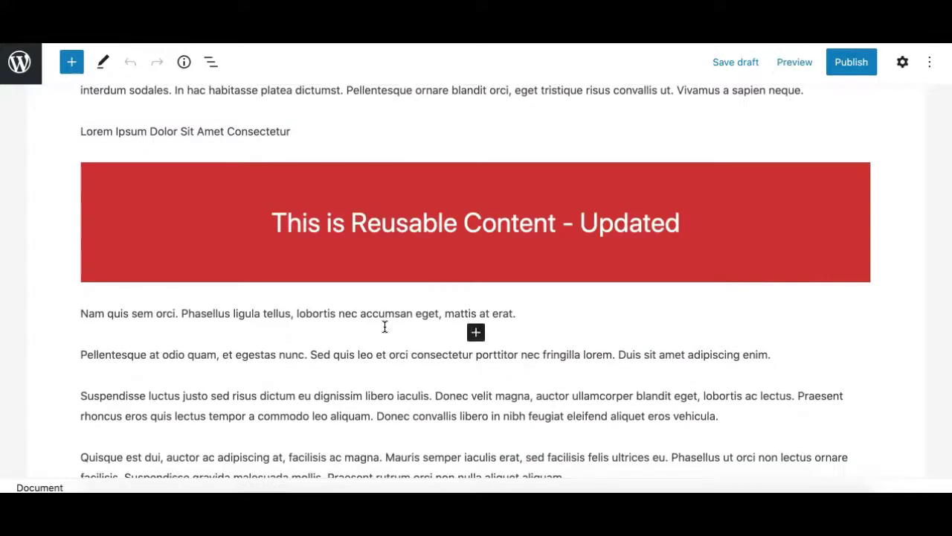
click(320, 226)
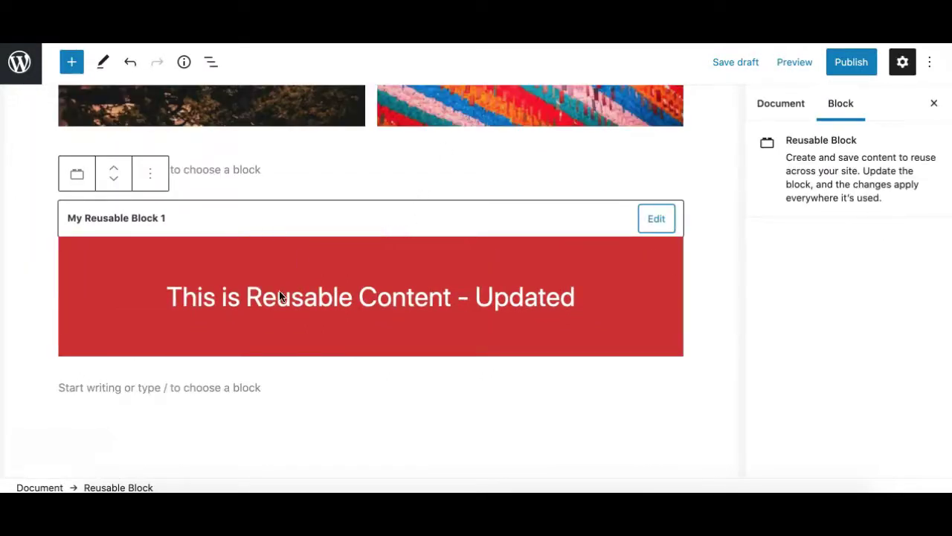
scroll(353, 281, down, 1)
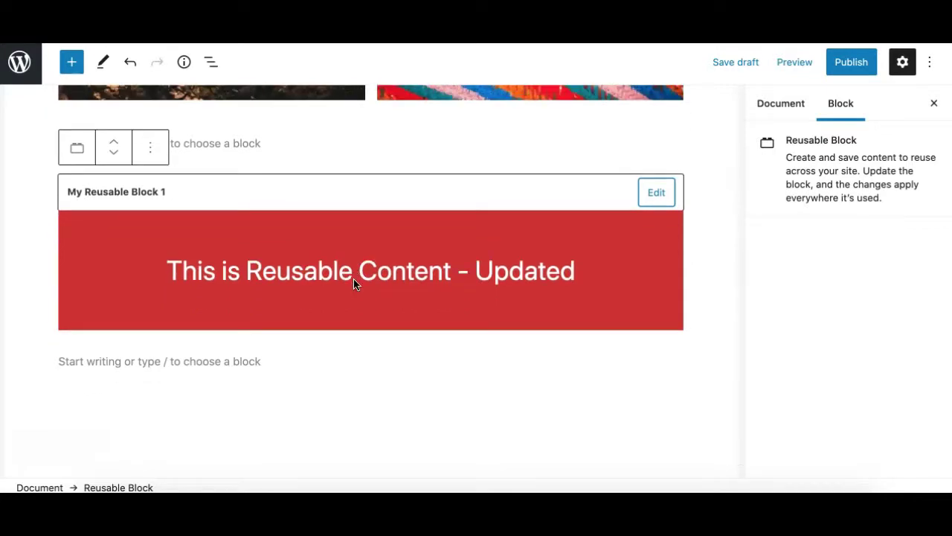
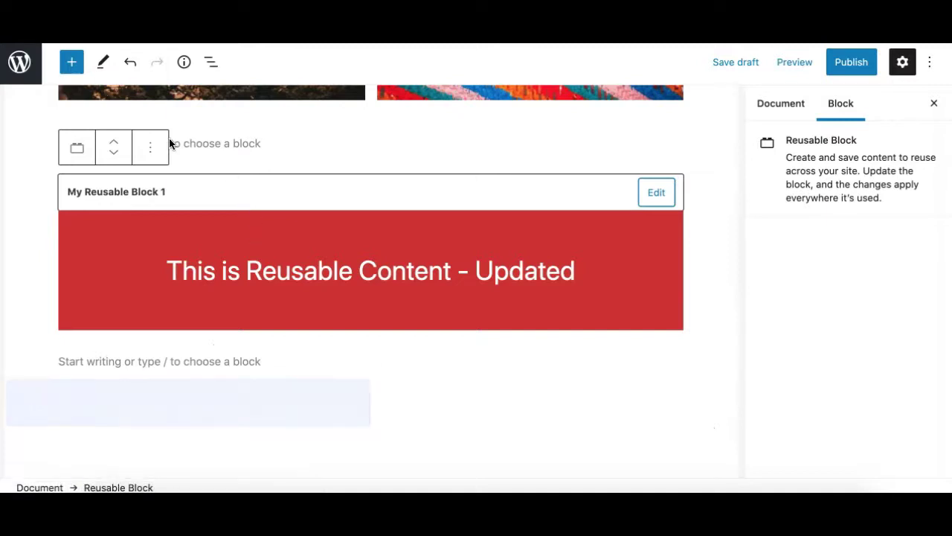
Open the list of saved reusable blocks, look through it and close it again
click(71, 61)
click(191, 160)
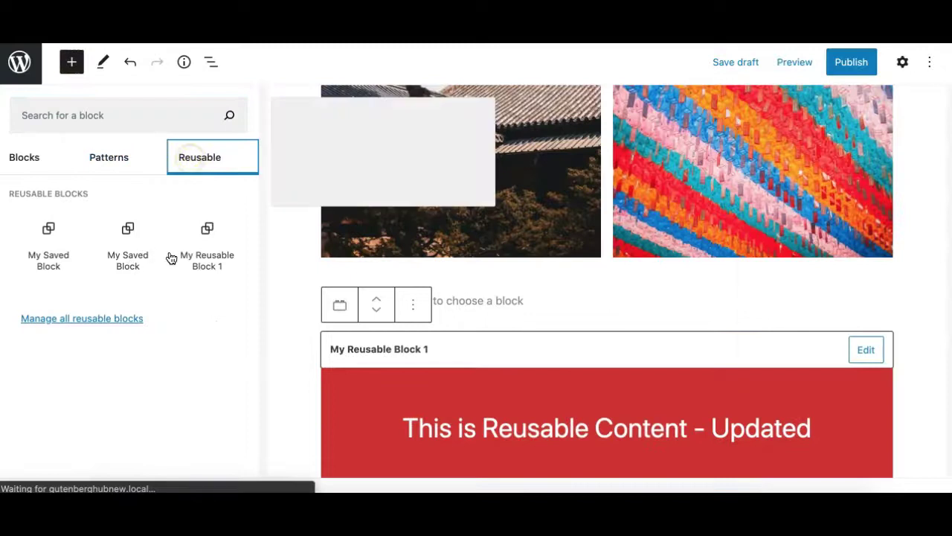
click(71, 62)
scroll(272, 297, down, 4)
scroll(272, 301, down, 1)
Remove "My Reusable Block 1" from the reusable blocks through its block options and confirm the permanent deletion
click(170, 154)
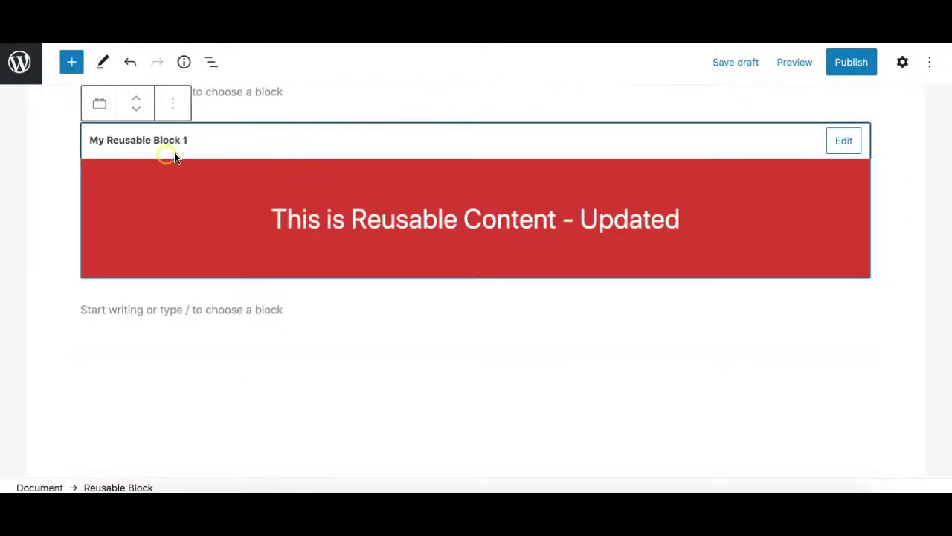
click(173, 107)
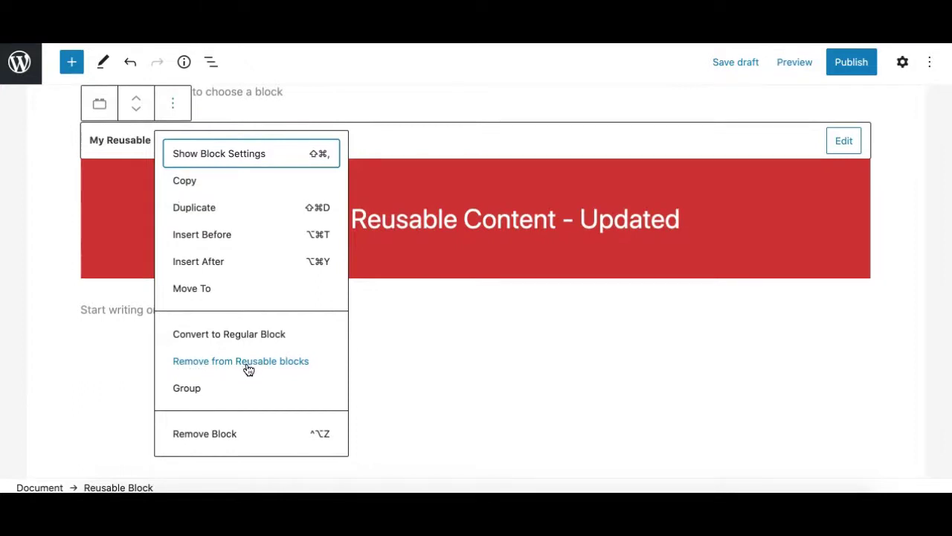
click(289, 364)
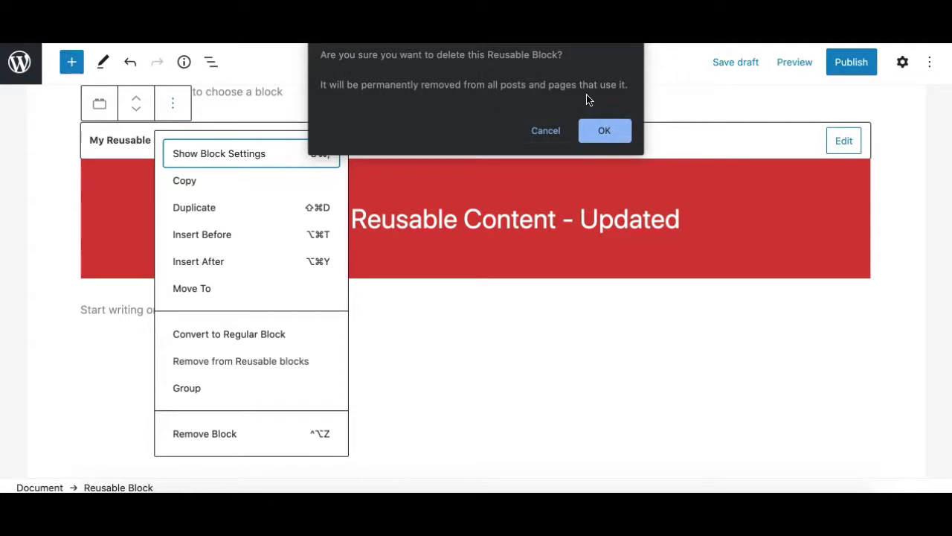
click(604, 130)
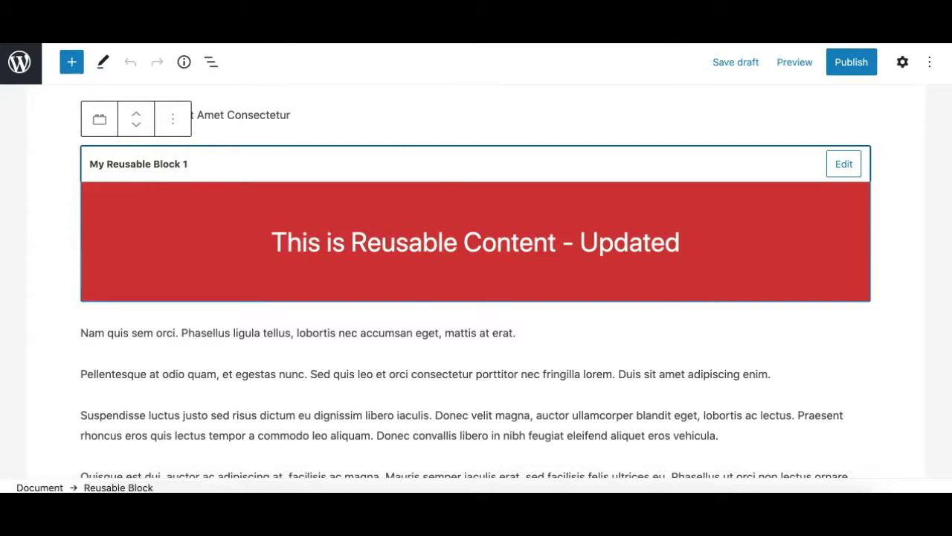
click(731, 63)
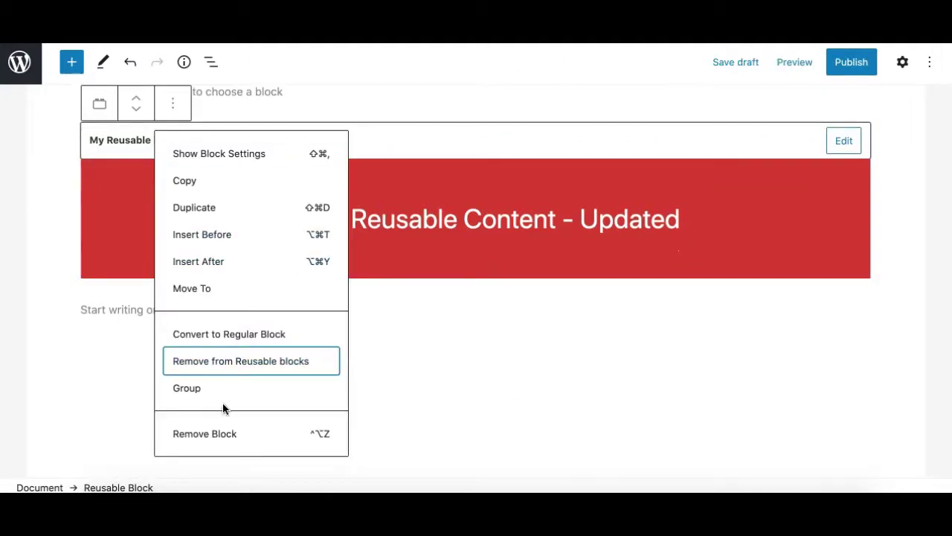
click(229, 362)
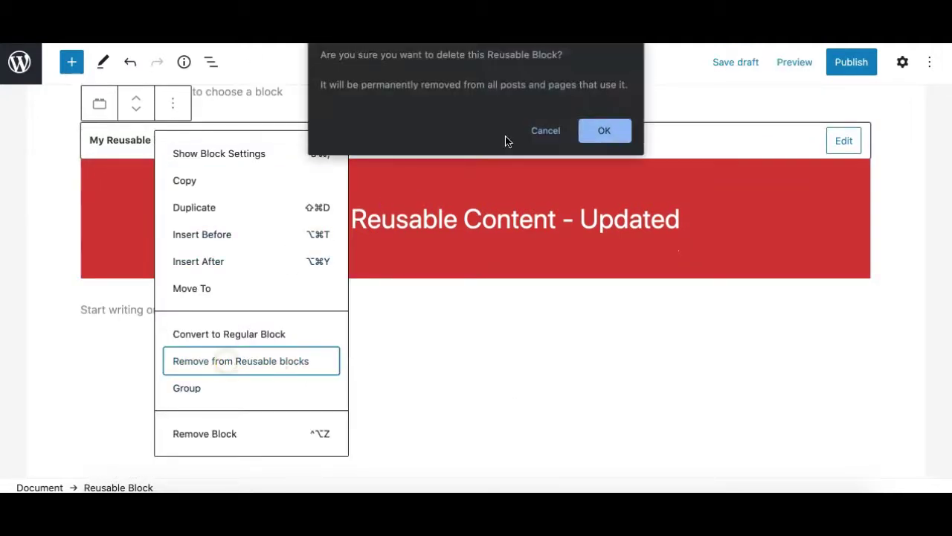
click(604, 126)
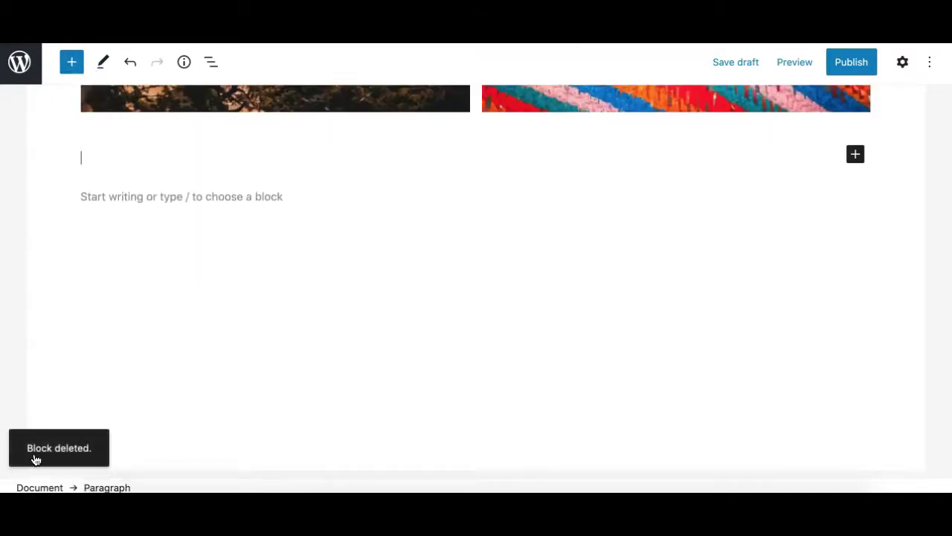
Reopen the list of saved reusable blocks to check which blocks remain after the deletion
click(71, 59)
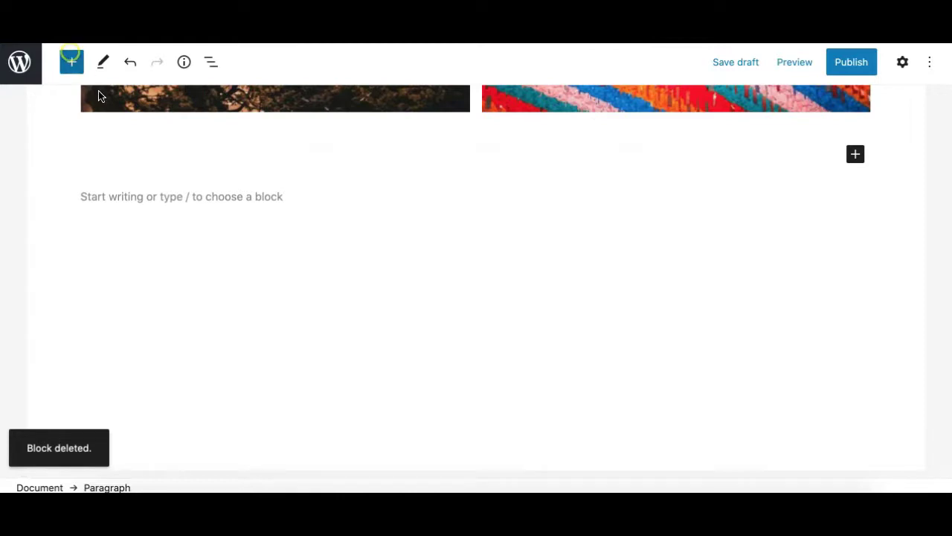
click(199, 152)
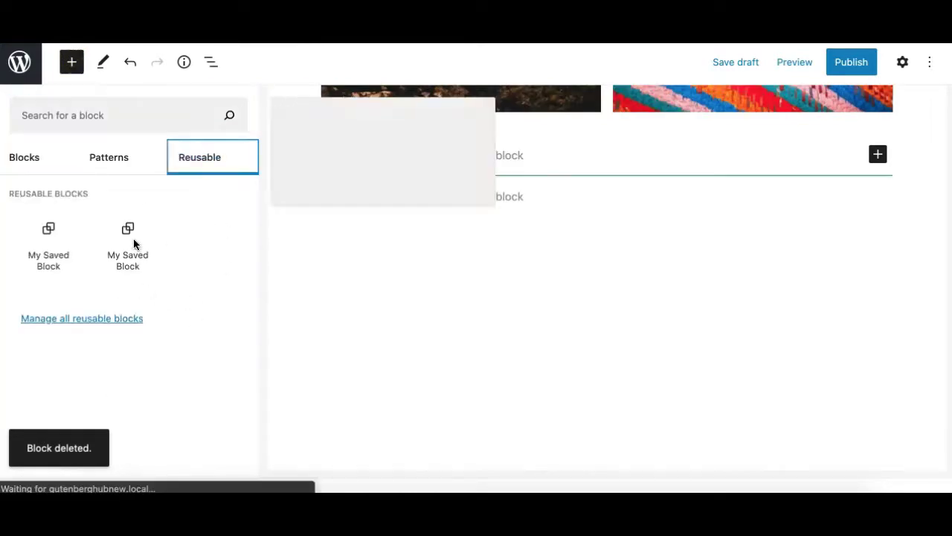
mouse_move(126, 250)
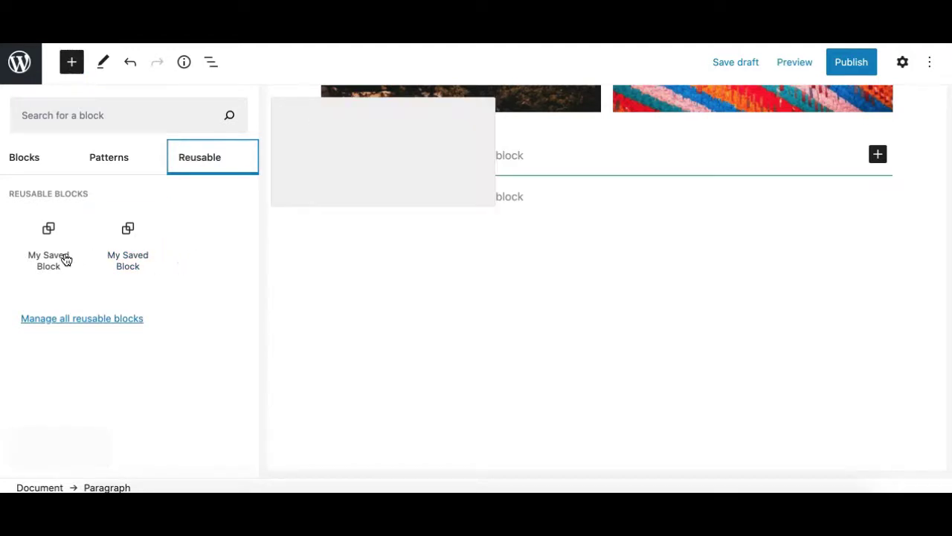
Reload the other document that contains "My Reusable Block 1" and examine the place where the deleted block was used
mouse_move(137, 274)
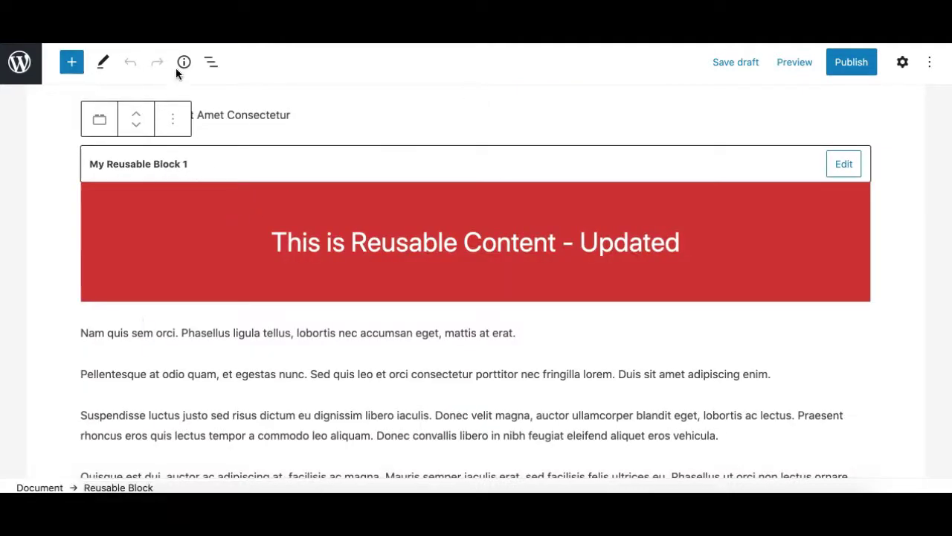
scroll(340, 260, up, 4)
scroll(341, 258, down, 15)
scroll(341, 258, up, 10)
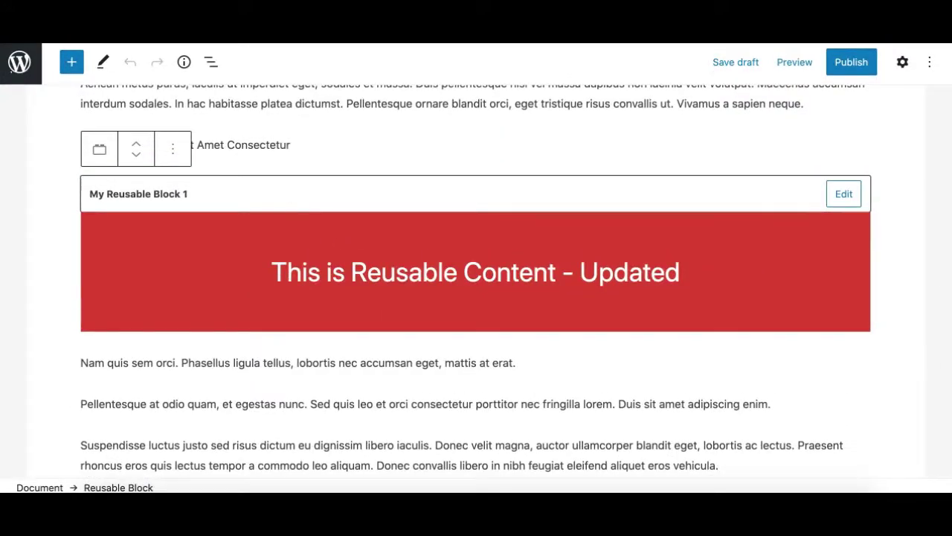
key(ctrl+r)
scroll(252, 324, down, 10)
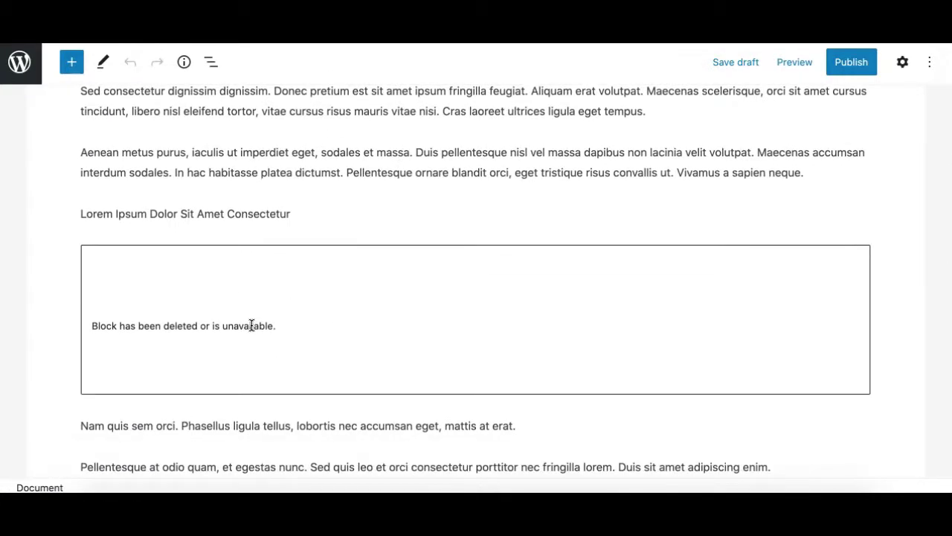
scroll(272, 330, down, 3)
scroll(270, 335, down, 1)
click(275, 148)
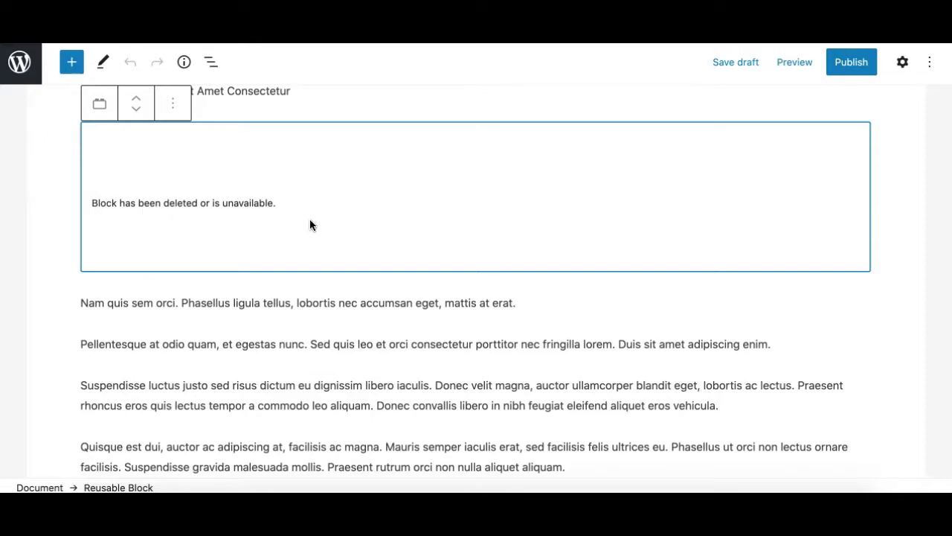
scroll(320, 208, up, 4)
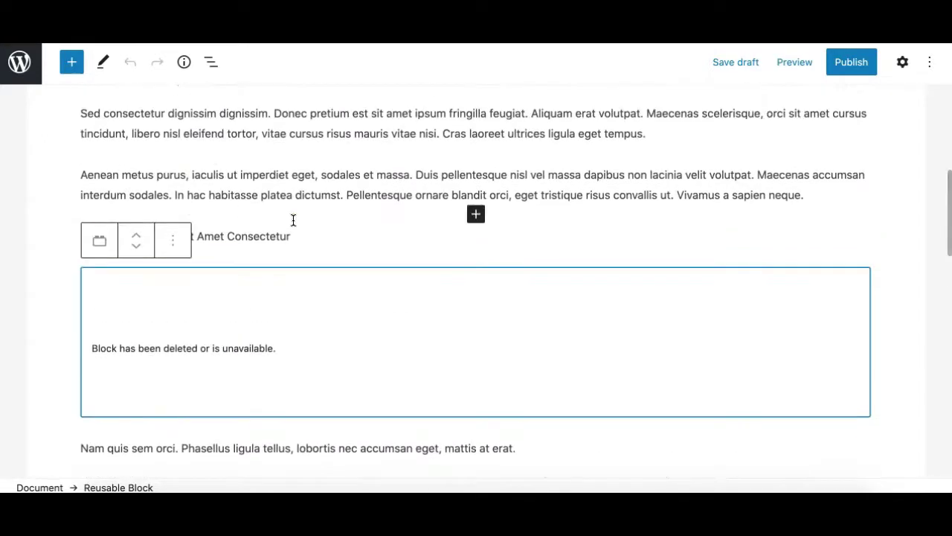
click(294, 221)
click(307, 179)
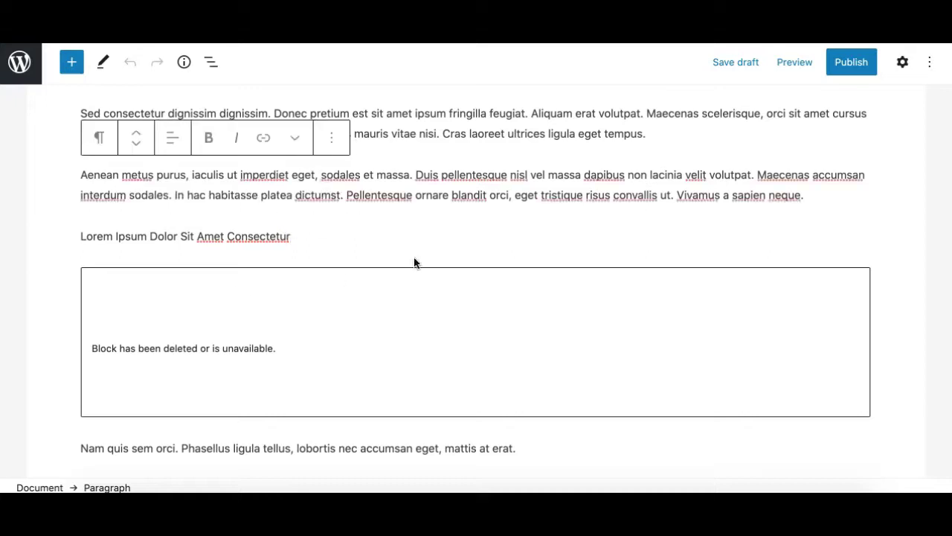
Preview the page in a new tab, check the content around the deleted block's position and close the preview
click(804, 71)
click(687, 200)
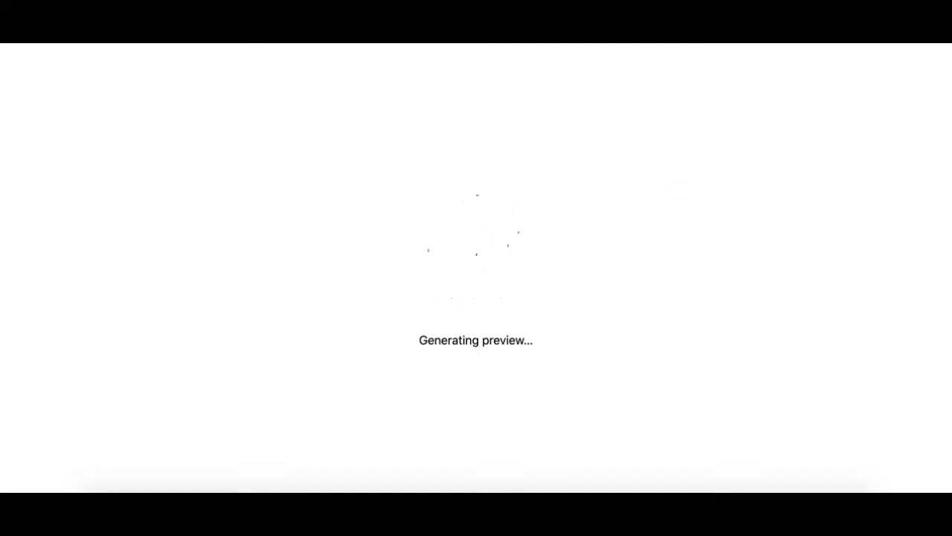
scroll(445, 348, down, 5)
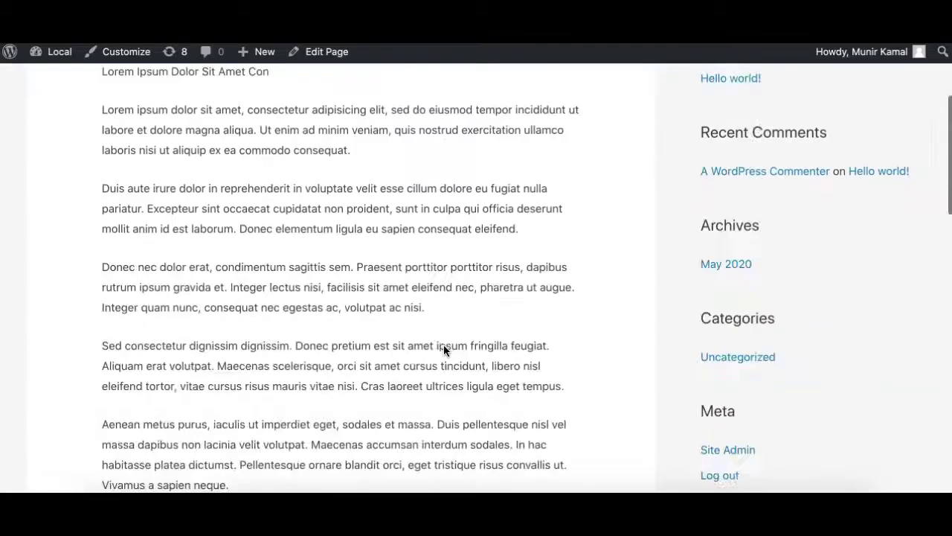
scroll(444, 348, down, 10)
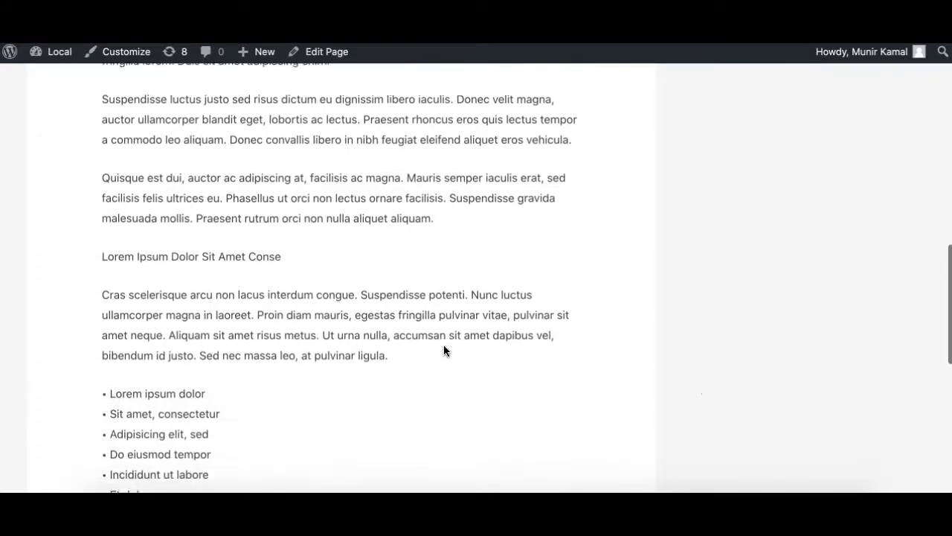
scroll(444, 351, up, 10)
drag(192, 182, 255, 382)
scroll(266, 394, up, 6)
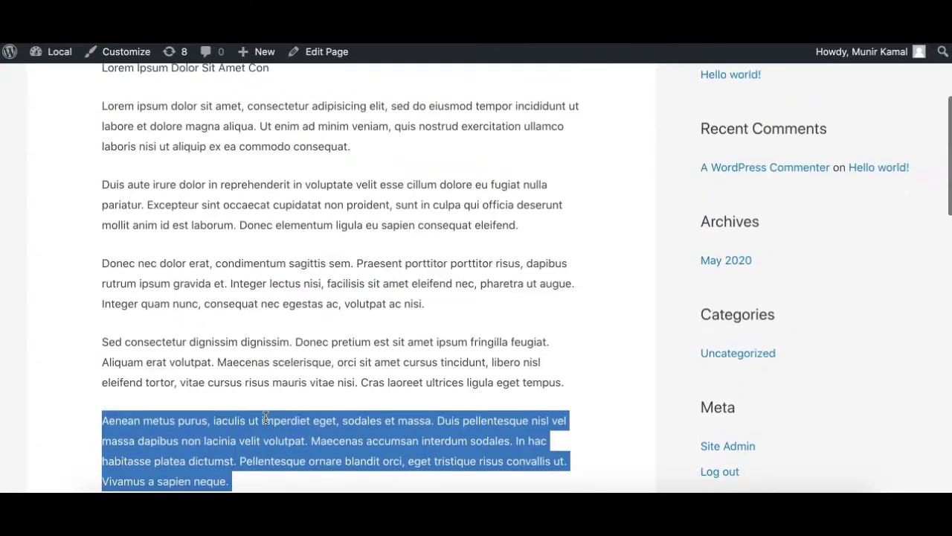
scroll(271, 394, down, 10)
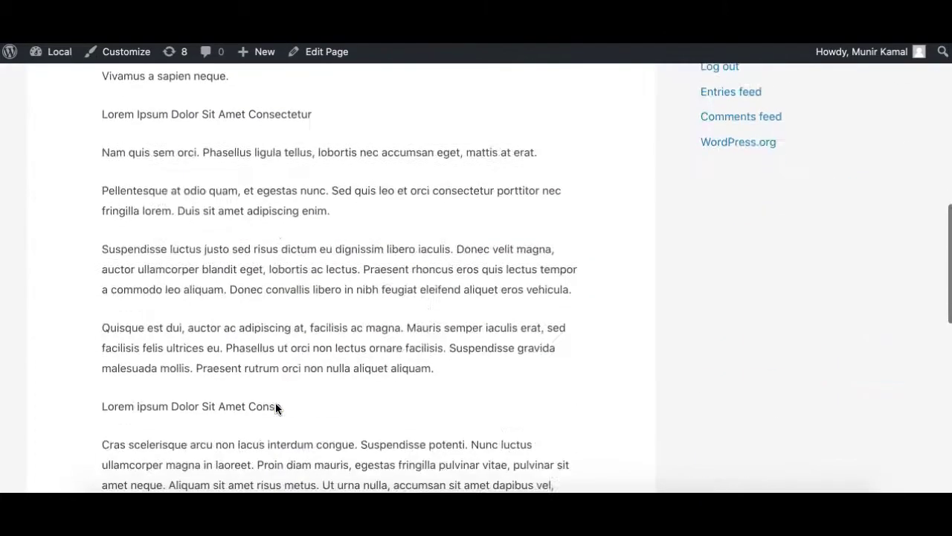
key(ctrl+w)
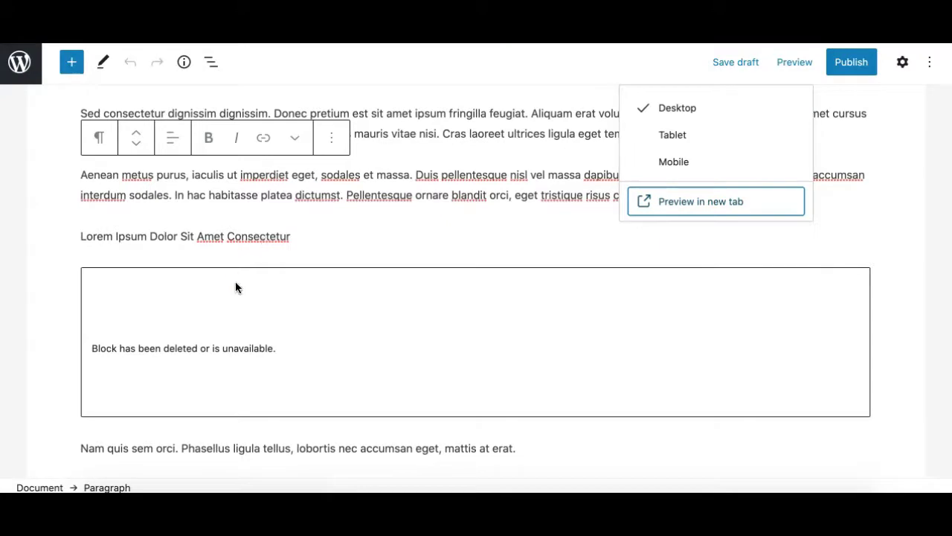
Compare the deleted block's placeholder with the reopened page preview, and close the preview again
scroll(249, 322, down, 3)
scroll(250, 322, up, 2)
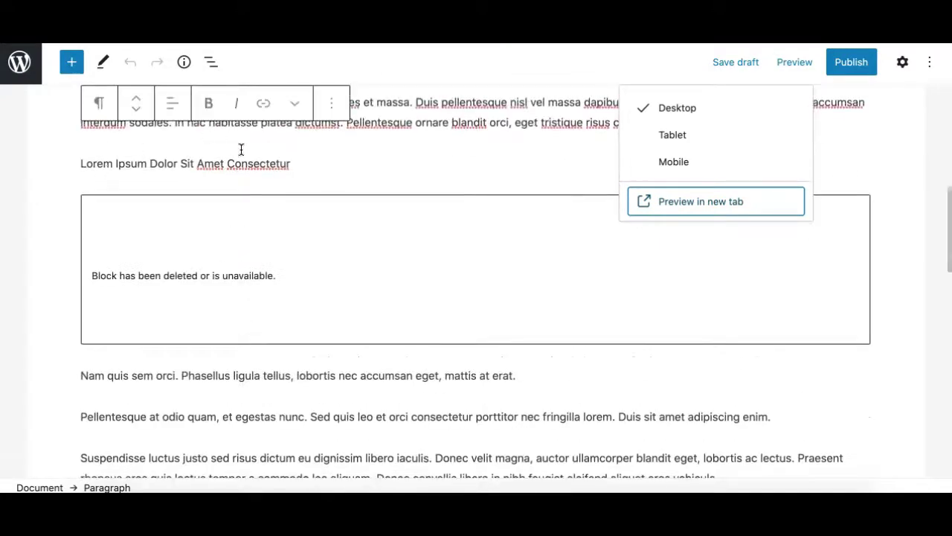
key(ctrl+shift+t)
scroll(246, 187, up, 2)
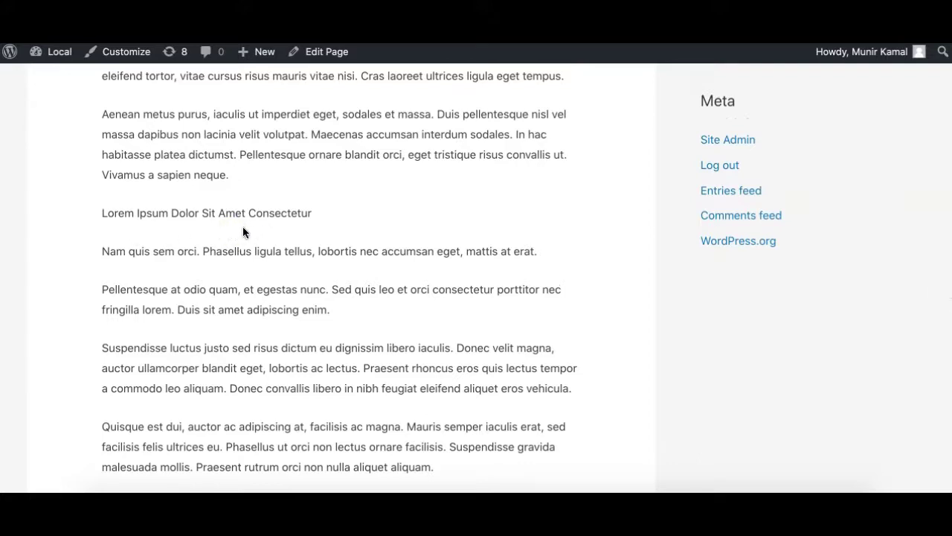
scroll(226, 398, up, 3)
scroll(224, 395, down, 3)
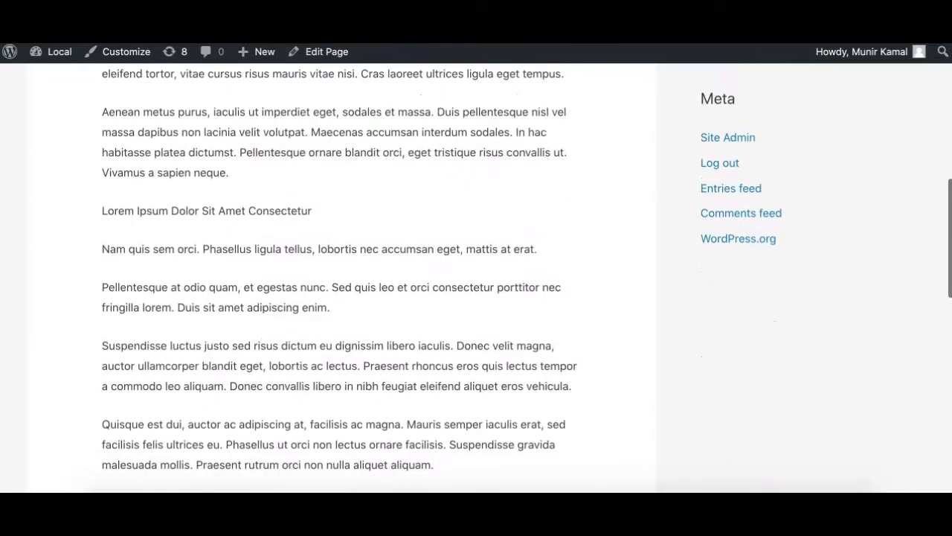
key(ctrl+w)
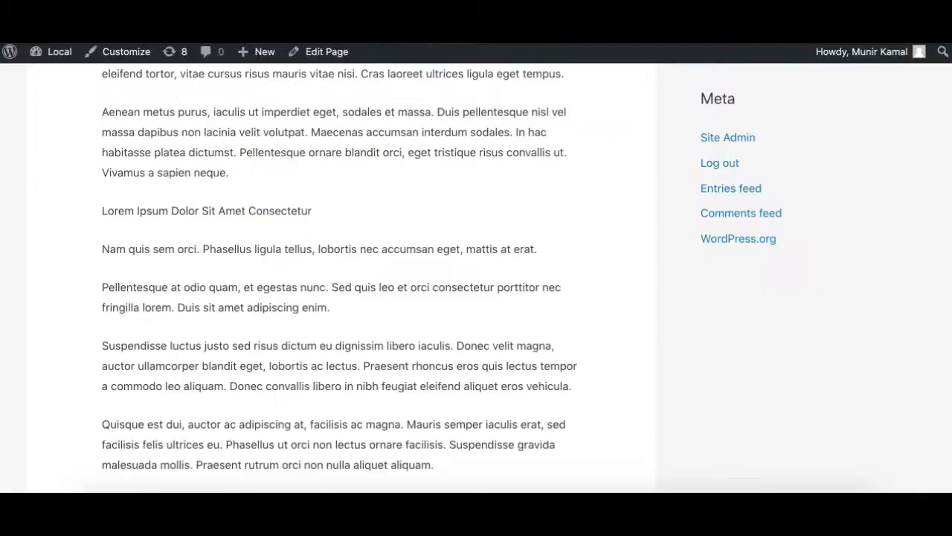
key(ctrl+w)
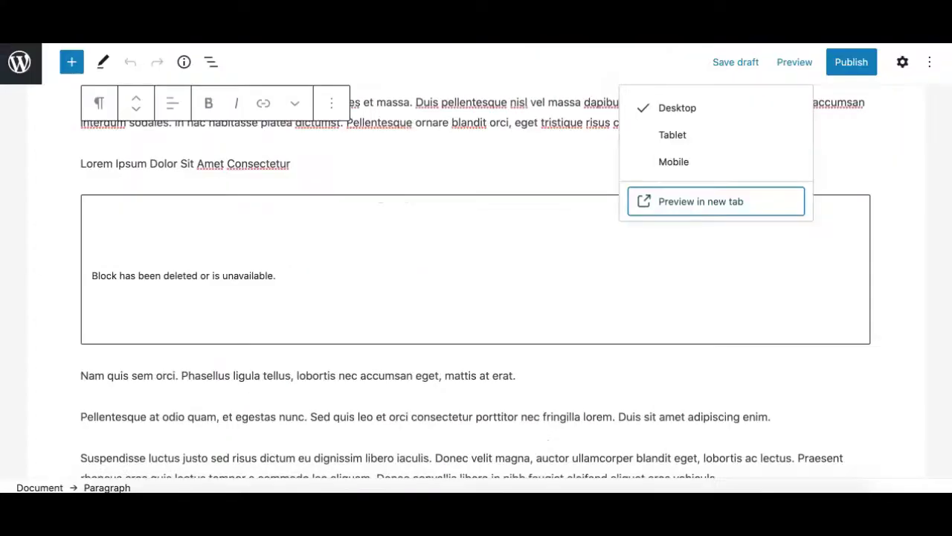
Remove the placeholder of the deleted reusable block from the page
click(297, 228)
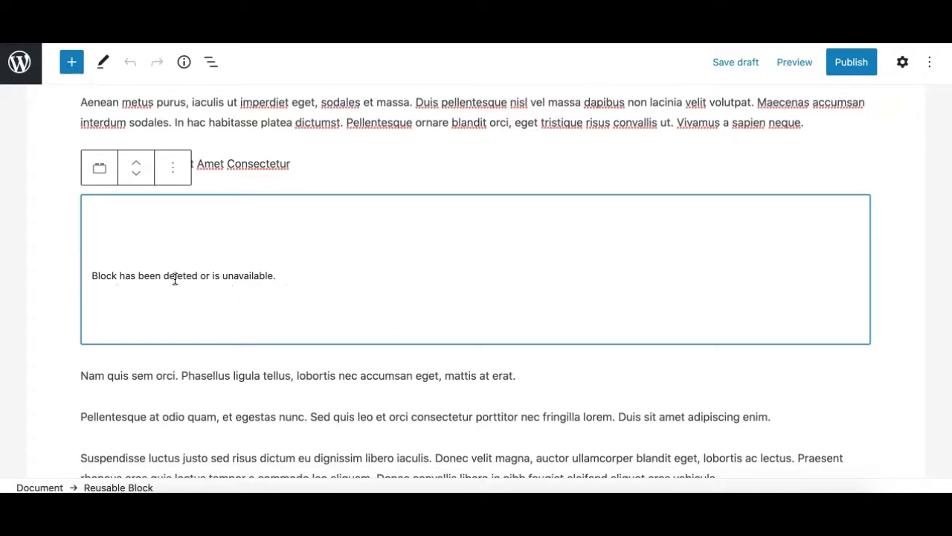
click(172, 167)
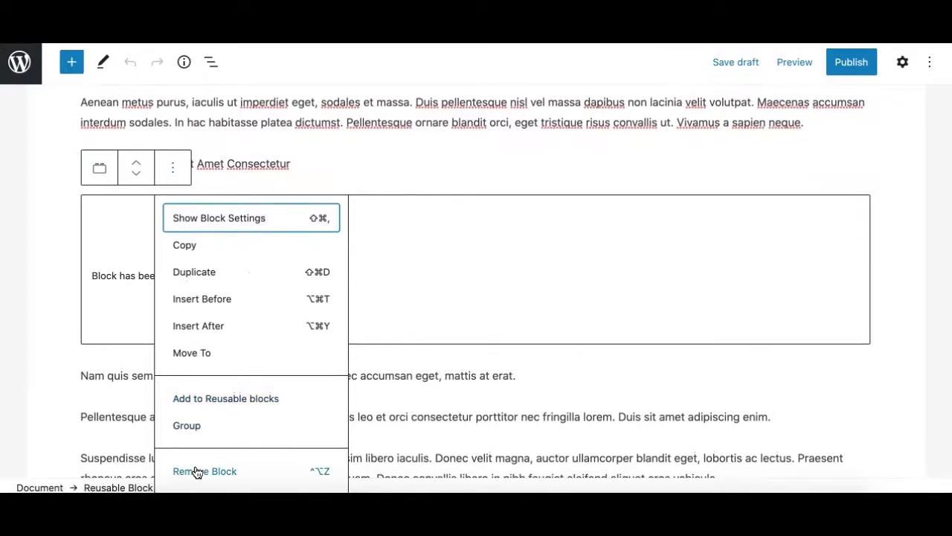
click(193, 481)
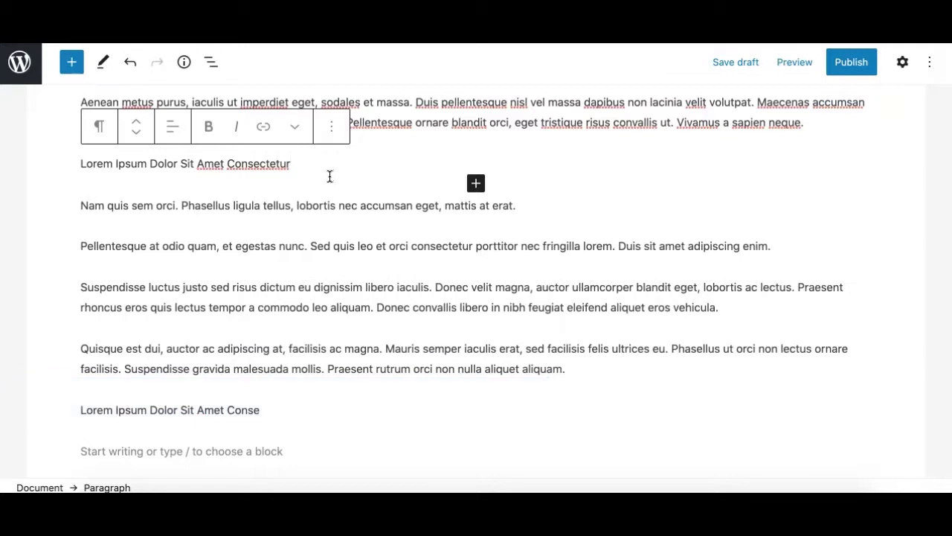
Insert the second "My Saved Block" reusable block below the "Lorem Ipsum Dolor Sit Amet Consectetur" paragraph
click(72, 62)
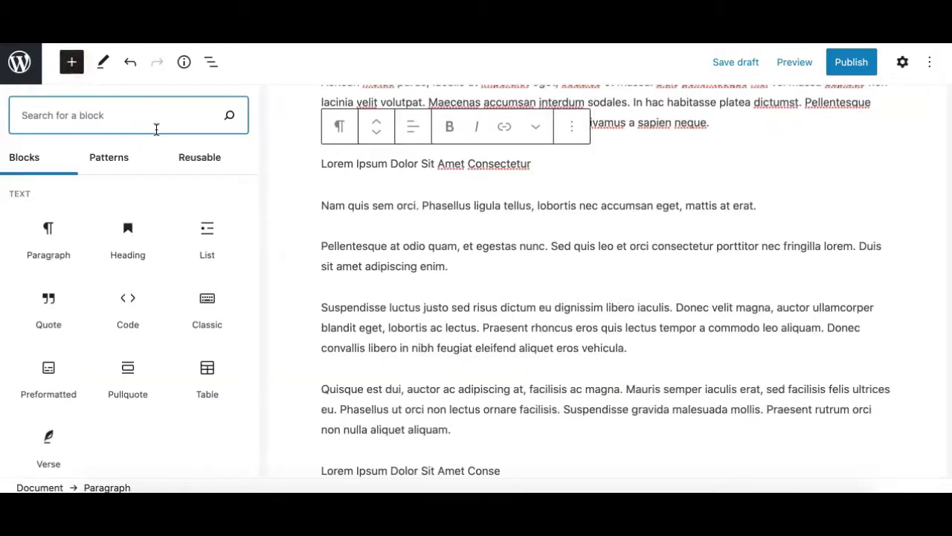
click(218, 165)
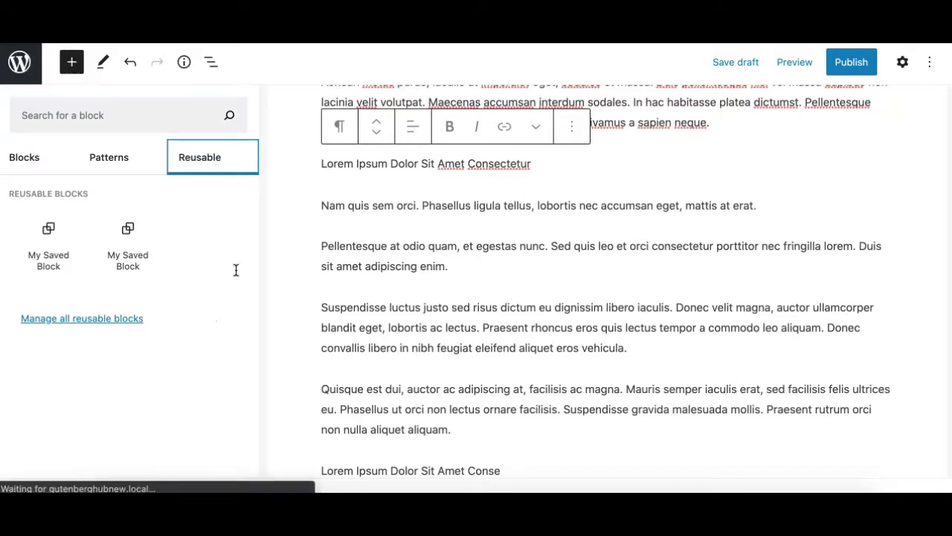
mouse_move(167, 263)
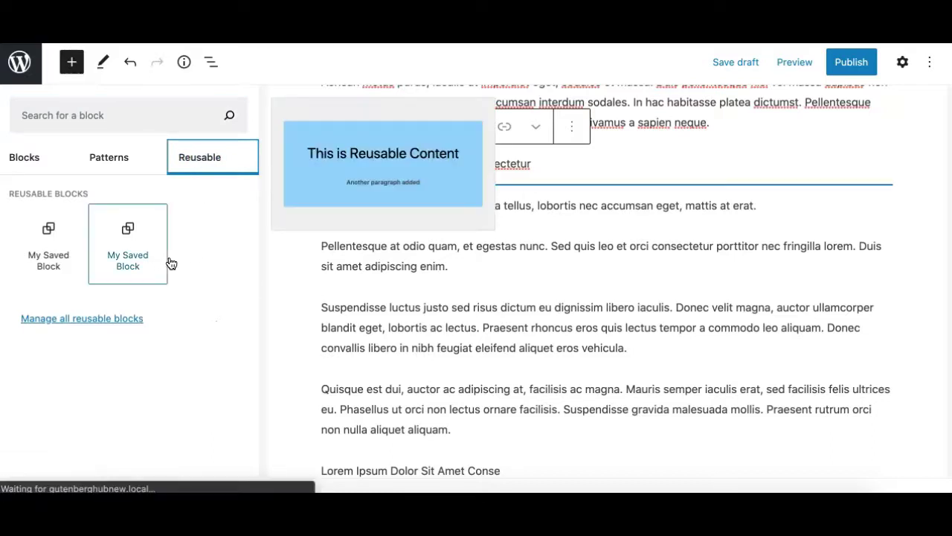
click(122, 265)
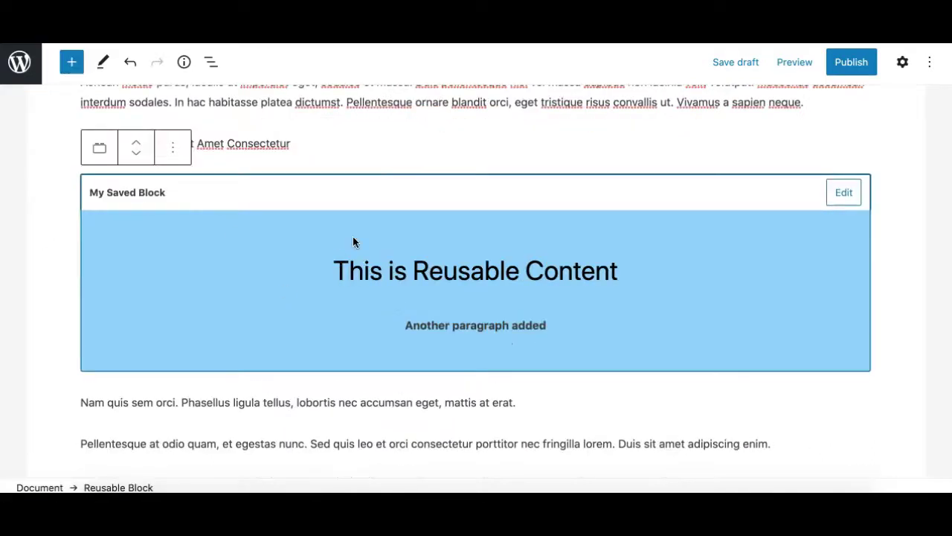
Insert the same "My Saved Block" reusable block once more in the empty paragraph beneath the images at the page's end
scroll(432, 202, up, 8)
scroll(410, 275, down, 6)
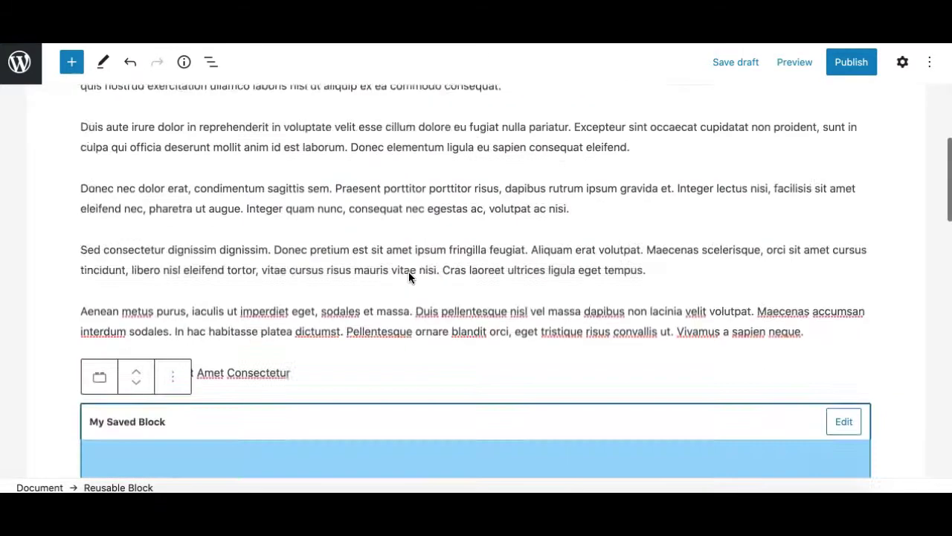
scroll(384, 278, down, 3)
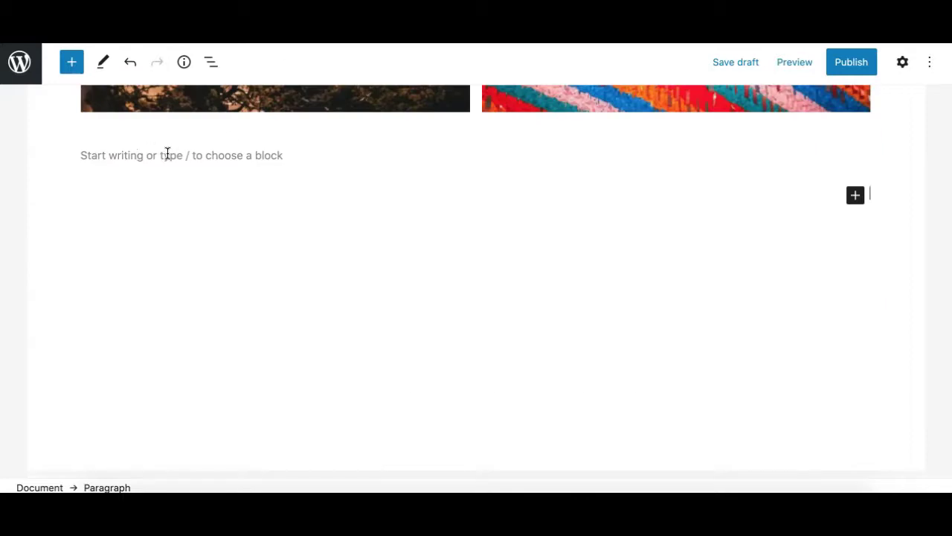
scroll(166, 156, up, 6)
scroll(167, 156, up, 6)
scroll(167, 153, down, 12)
click(173, 160)
click(72, 61)
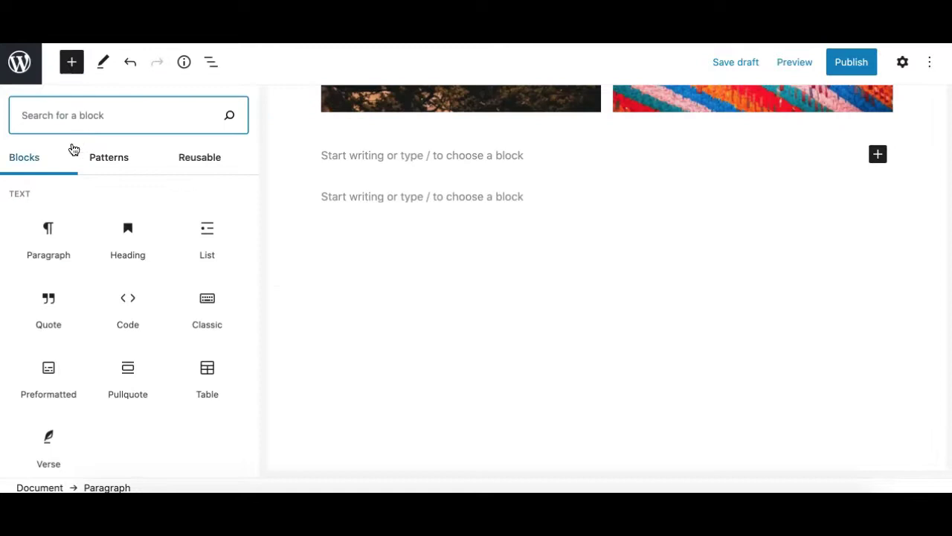
click(214, 170)
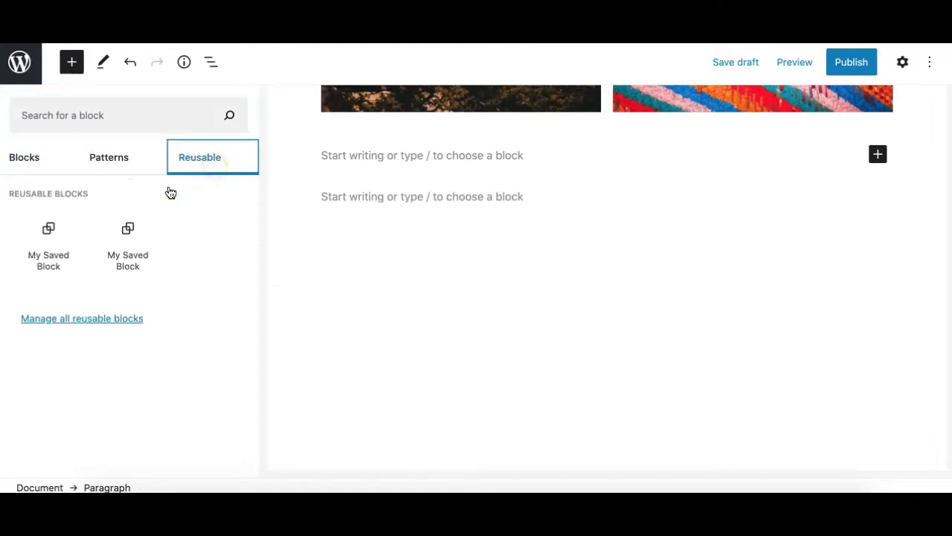
click(122, 253)
scroll(468, 355, down, 6)
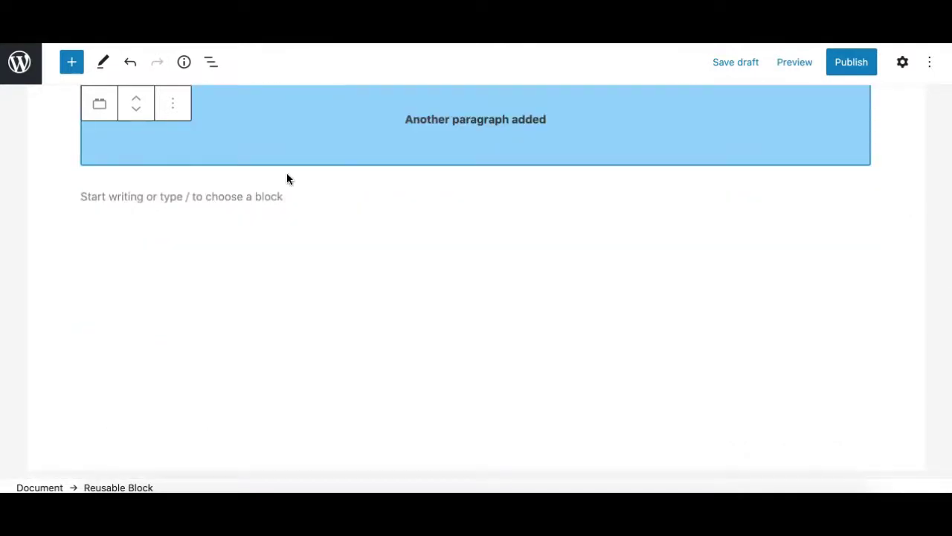
Convert the "My Saved Block" below the "Lorem Ipsum Dolor Sit Amet Consectetur" paragraph to a regular block
scroll(335, 190, up, 3)
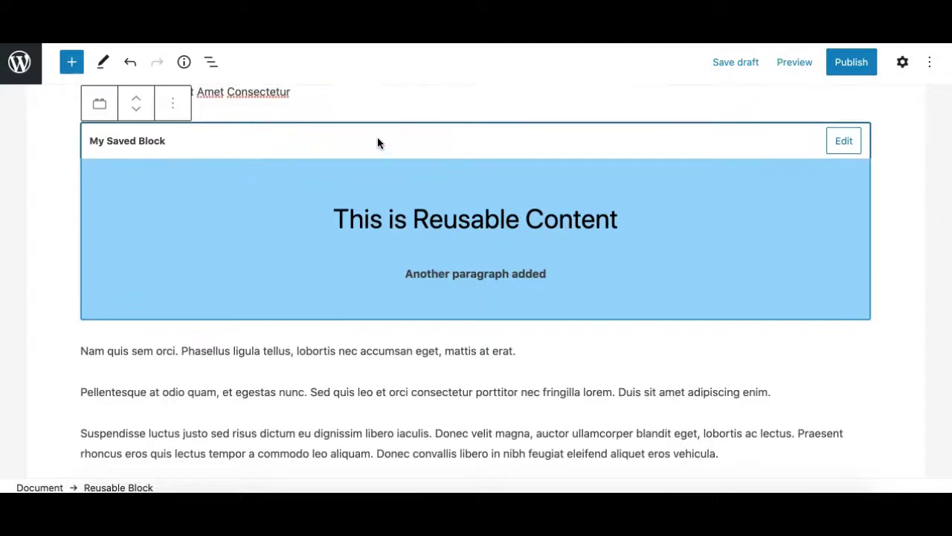
click(372, 227)
click(174, 105)
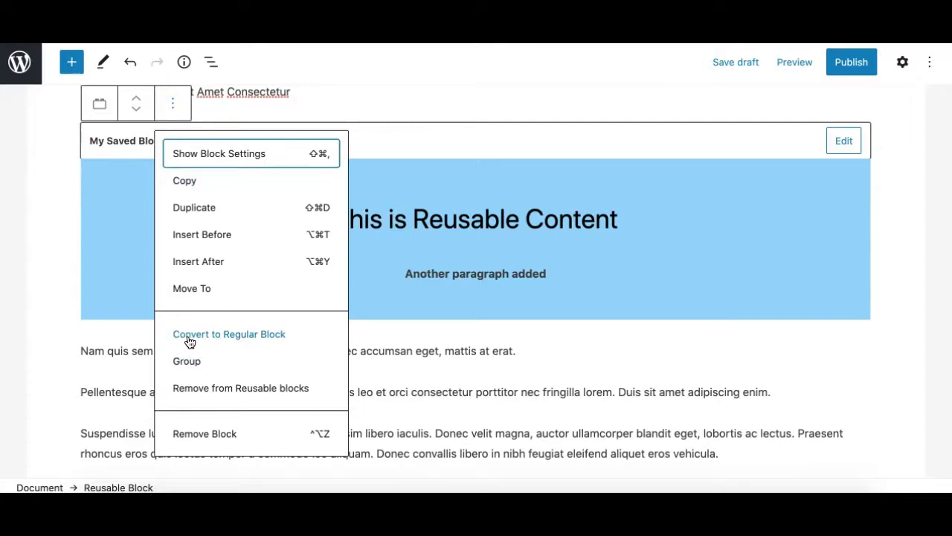
click(261, 335)
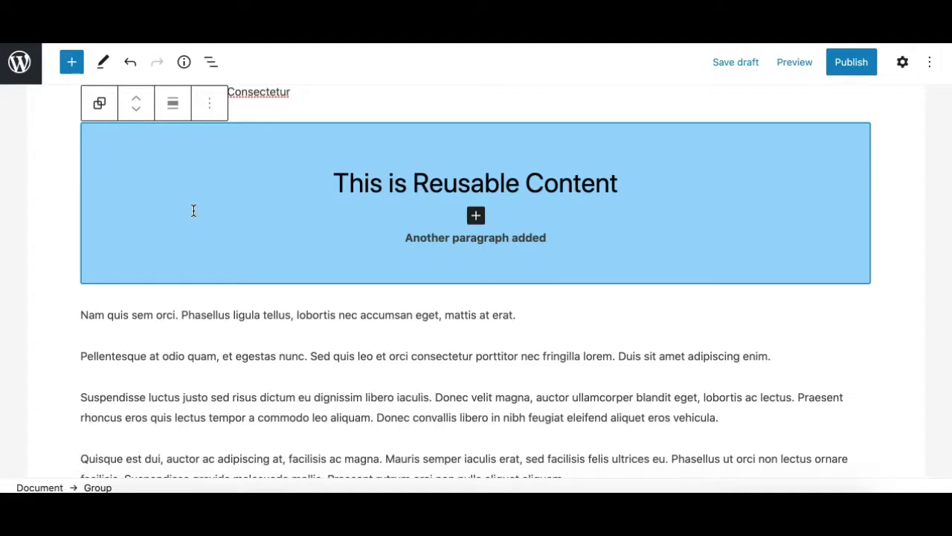
Show the block settings and inspect the options of the converted group and its two paragraphs
click(903, 62)
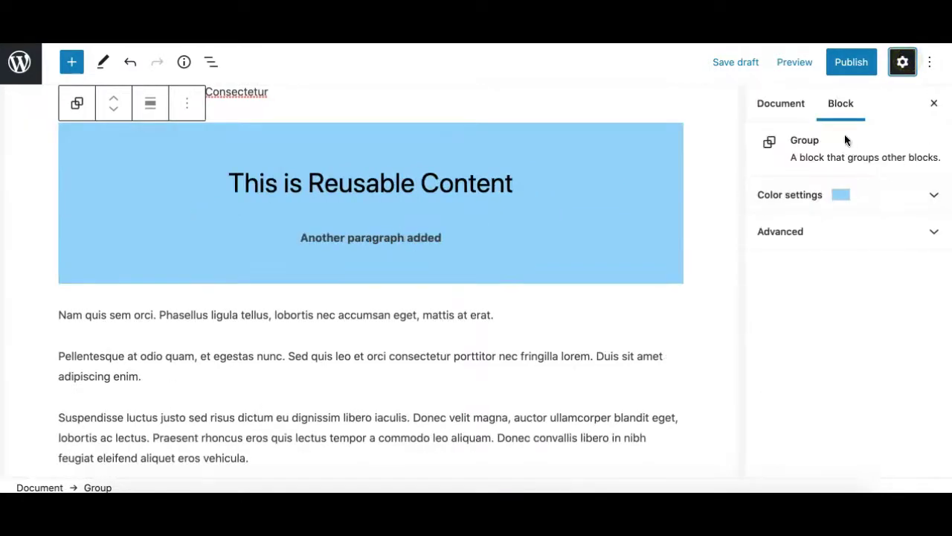
click(572, 154)
click(456, 182)
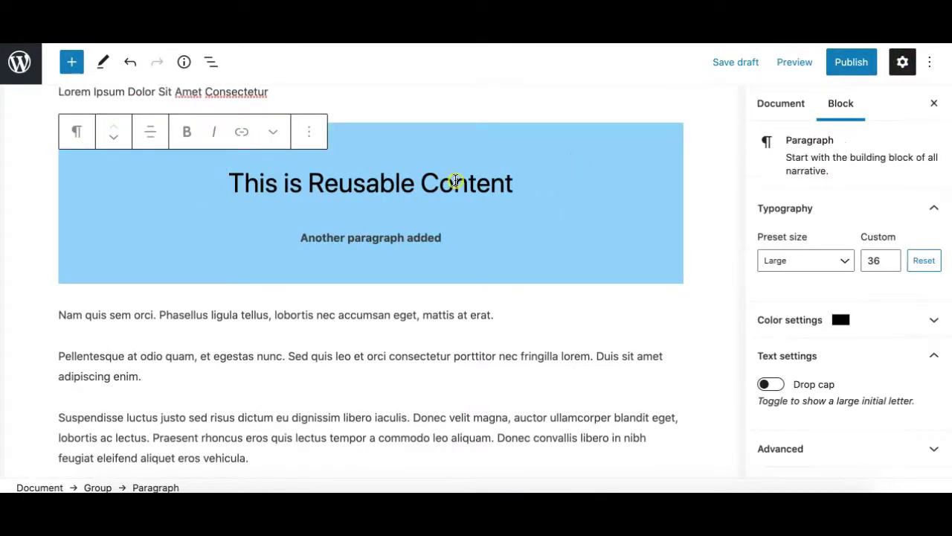
click(396, 236)
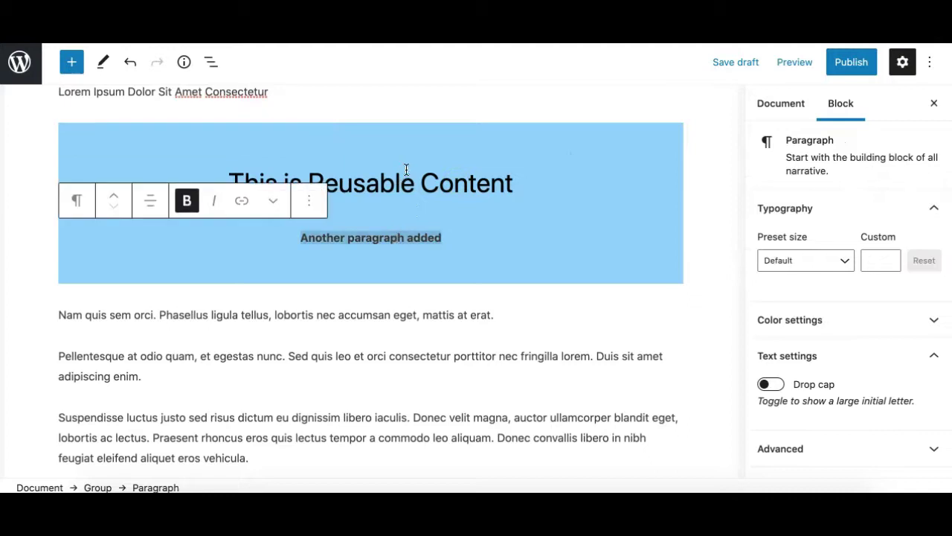
Select the converted group holding the two paragraphs and save the page as a draft
click(402, 180)
click(100, 228)
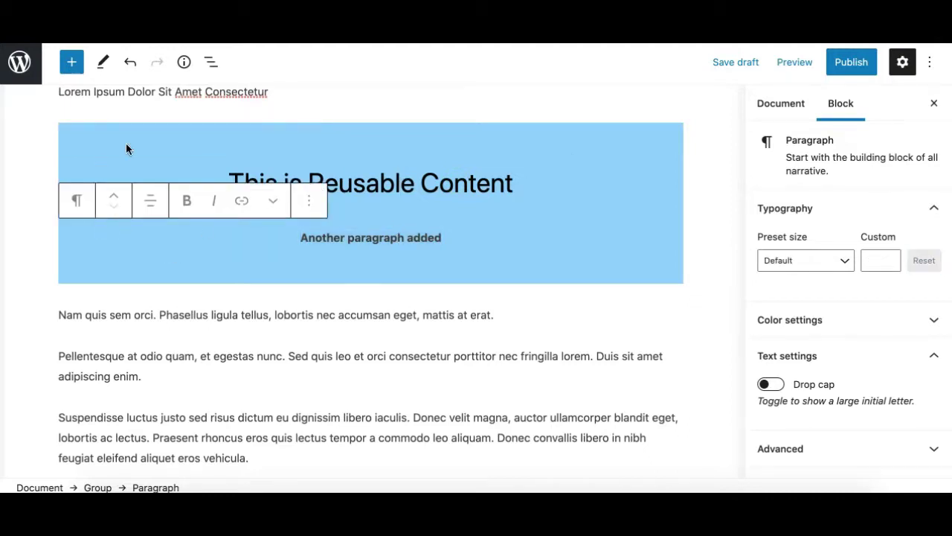
click(112, 148)
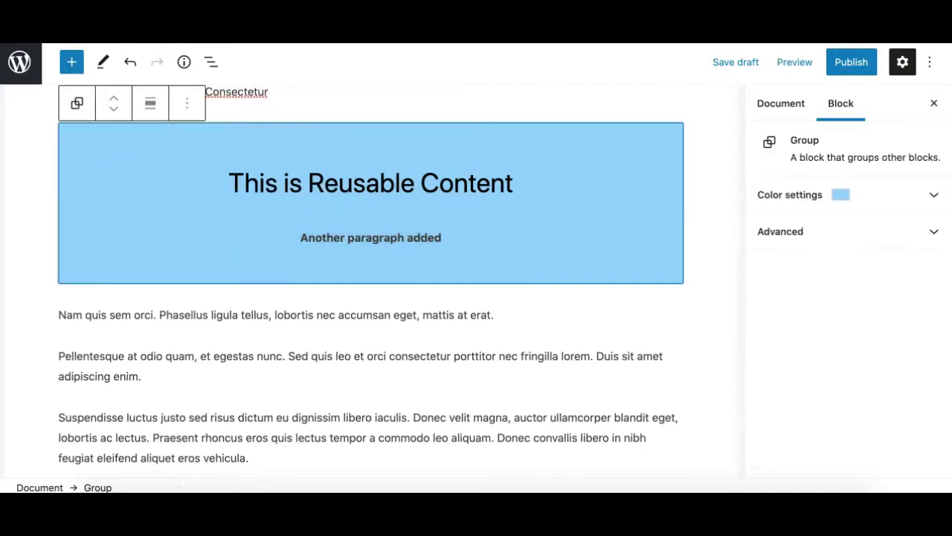
click(725, 62)
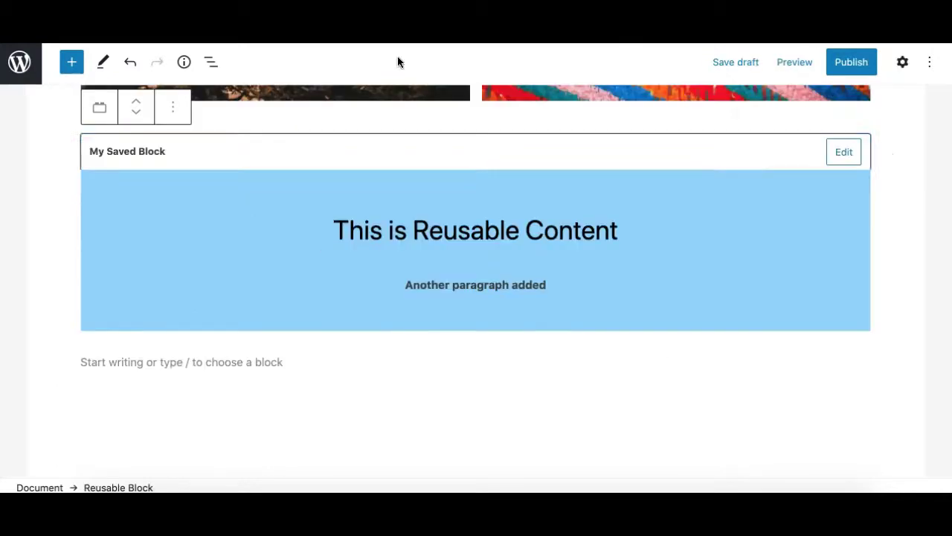
Switch to the page with the reusable "My Saved Block", replace its second paragraph with "removed" and save the block
click(839, 158)
click(548, 285)
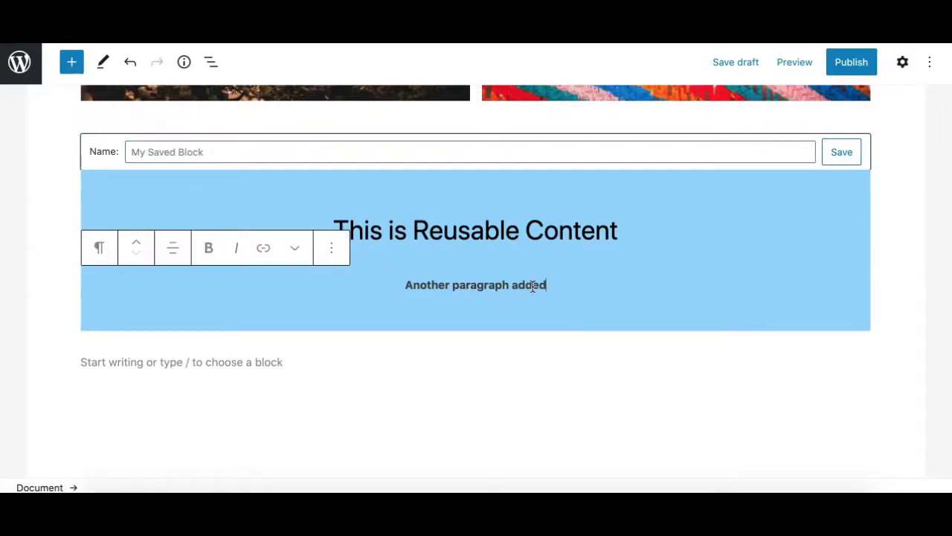
triple_click(529, 286)
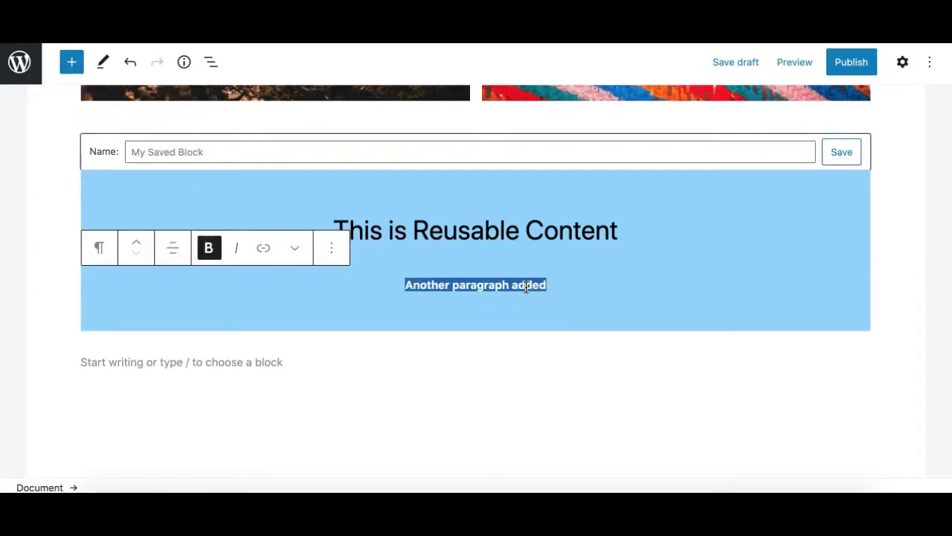
text(removed)
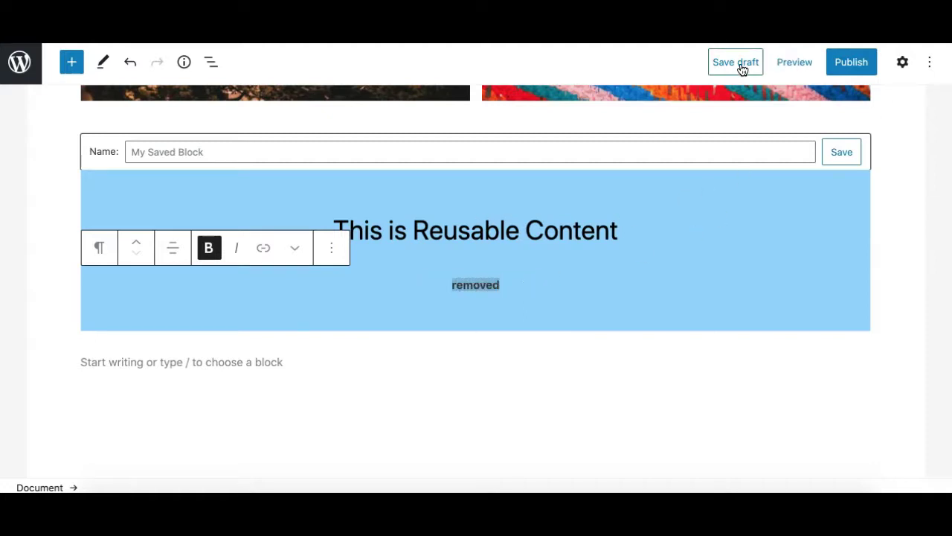
click(841, 153)
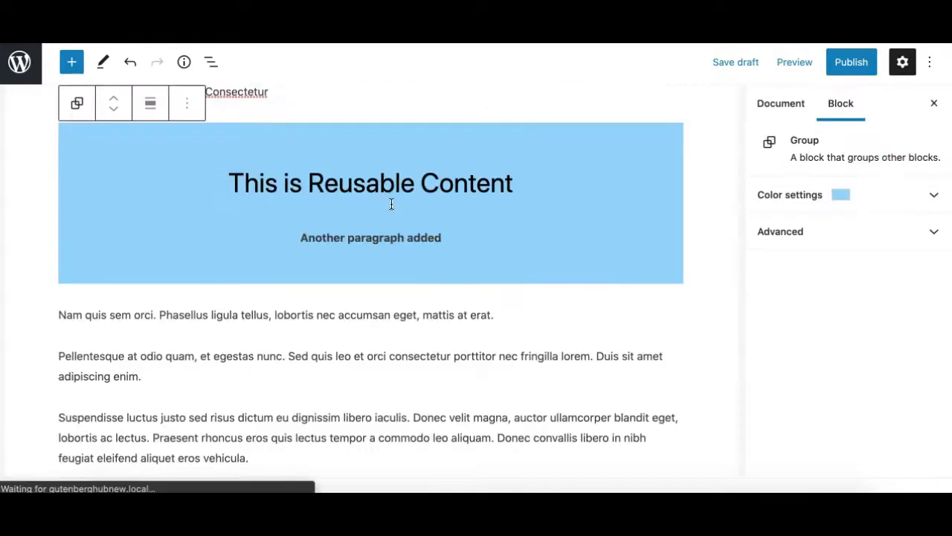
Reload the page with the converted group and check its paragraphs against the updated reusable block
key(ctrl+r)
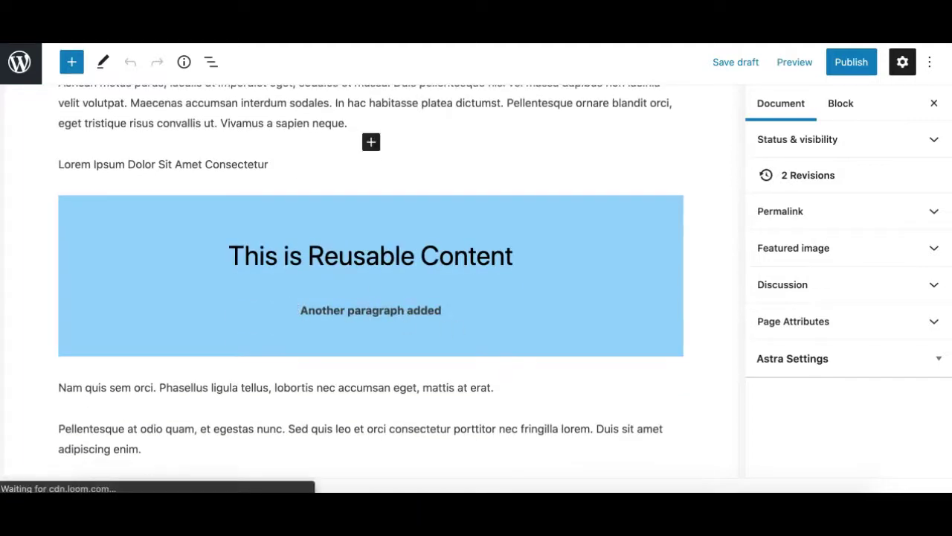
scroll(341, 250, down, 2)
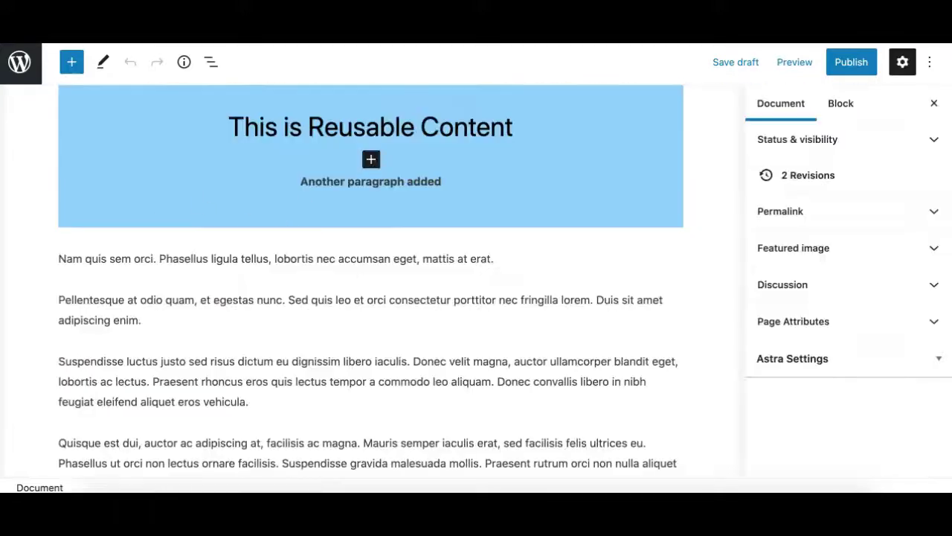
scroll(216, 172, up, 1)
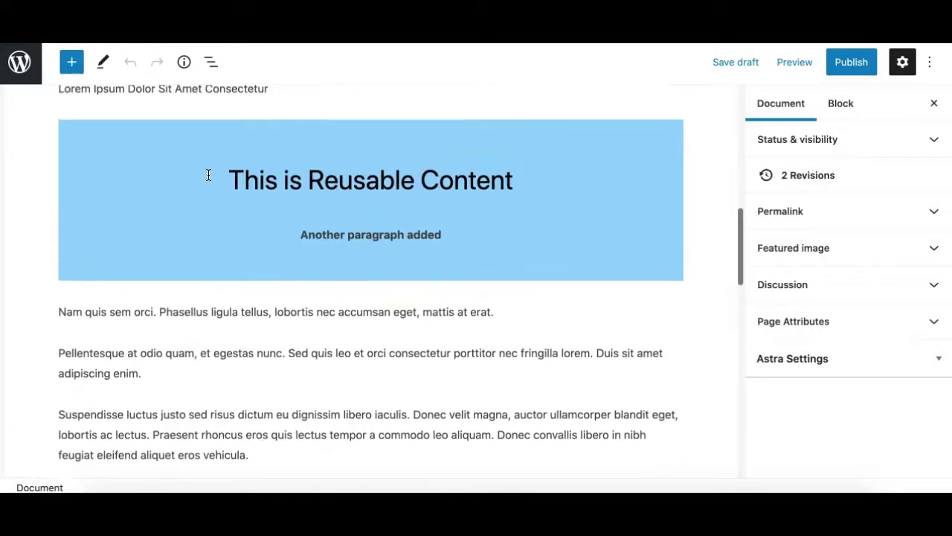
click(138, 158)
key(End)
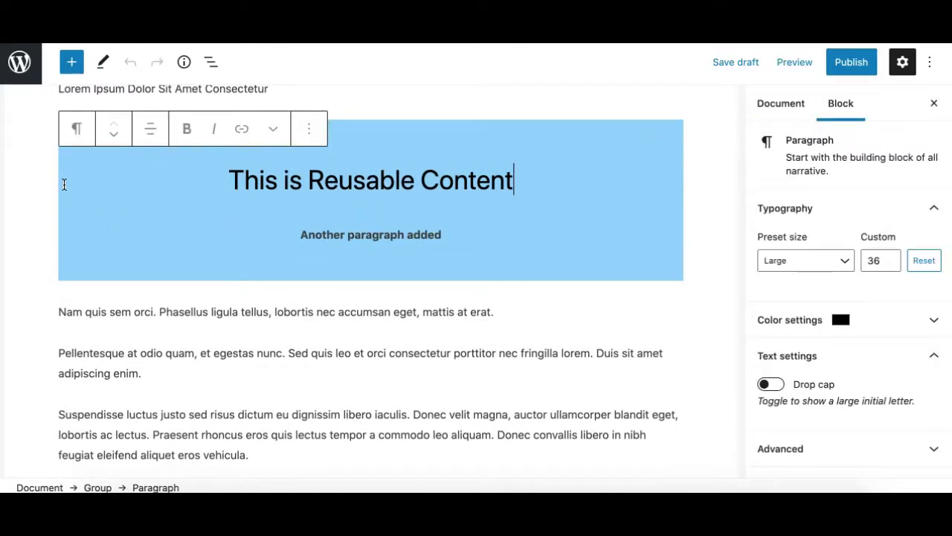
click(24, 185)
click(74, 183)
Preview the second "My Saved Block" among the reusable blocks and go to the page for managing all reusable blocks
click(72, 62)
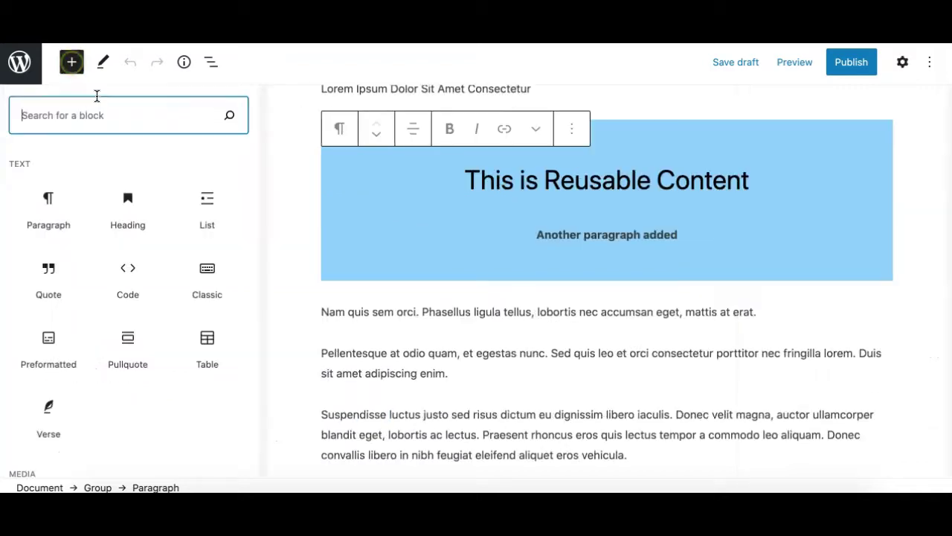
click(176, 168)
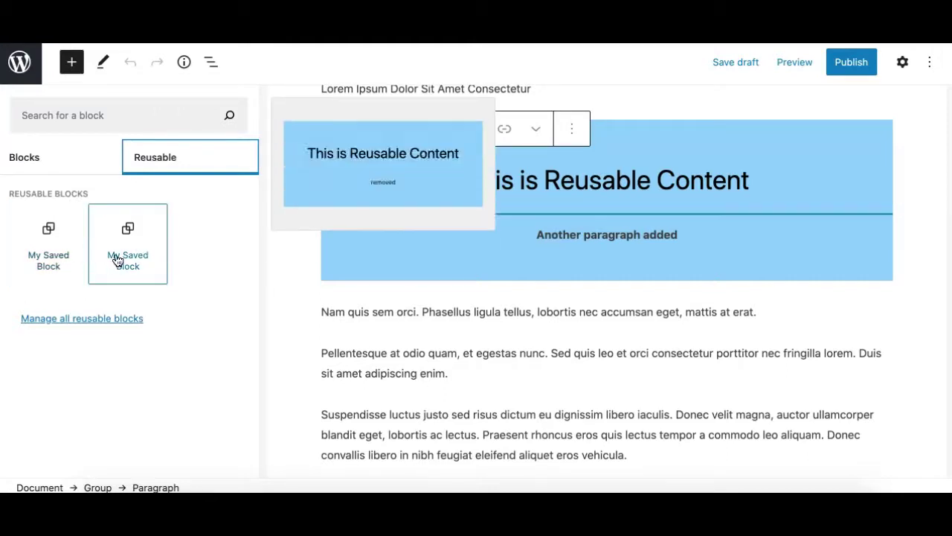
click(71, 321)
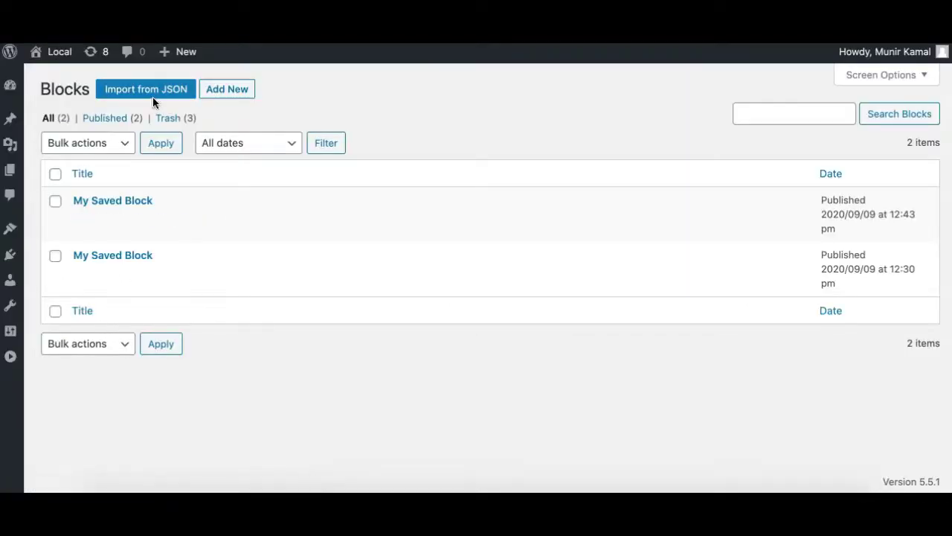
Examine the Blocks page, including its heading and the actions offered for each saved block
mouse_move(119, 275)
mouse_move(11, 119)
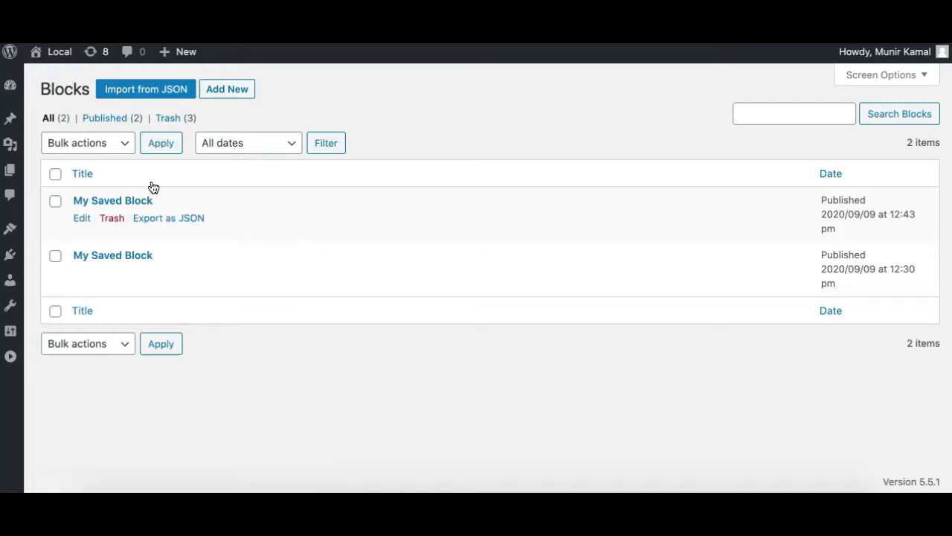
click(62, 87)
double_click(62, 87)
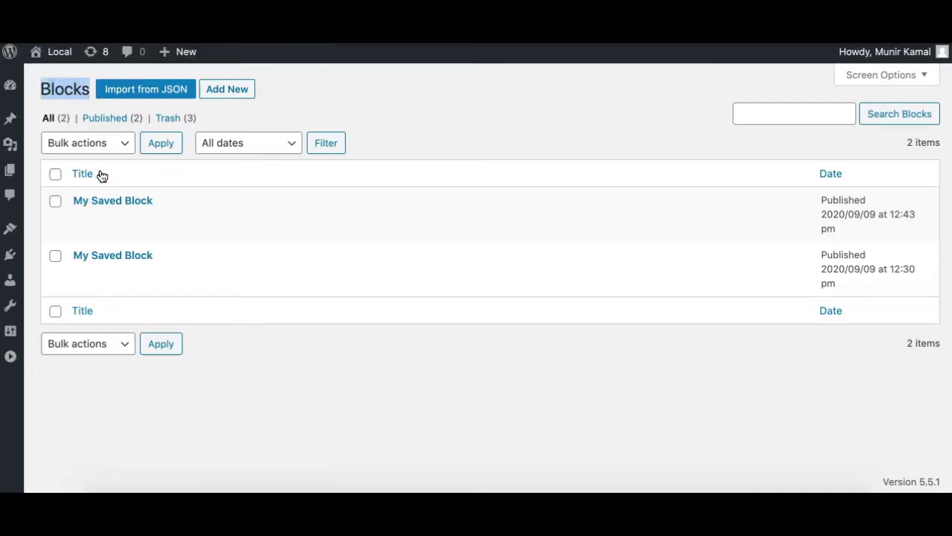
click(288, 367)
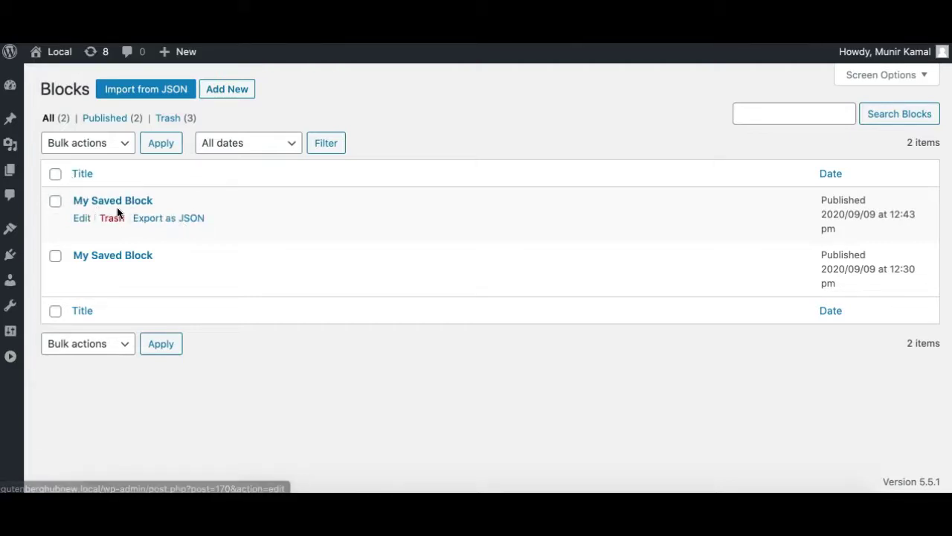
Open the first "My Saved Block" in the Blocks list for editing, inspect its content and return to the list
click(80, 219)
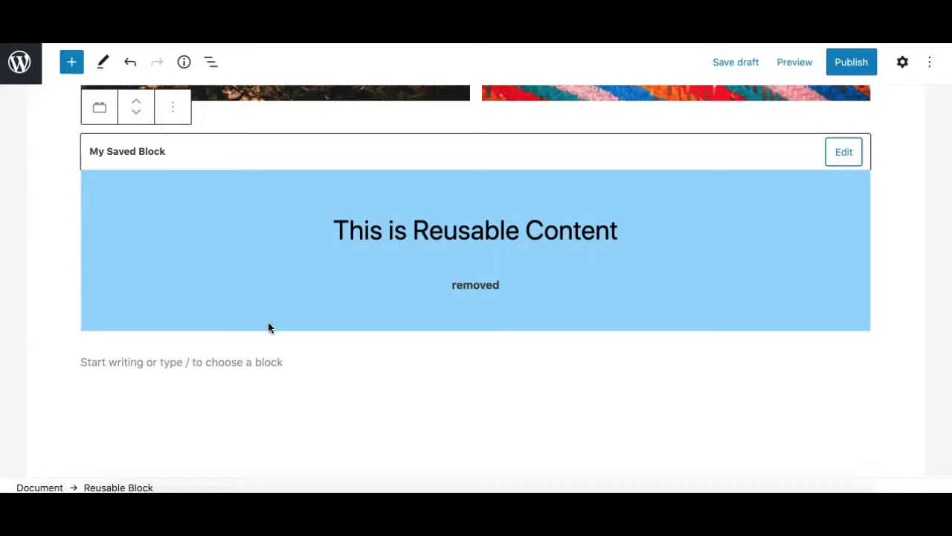
scroll(267, 325, down, 1)
click(228, 228)
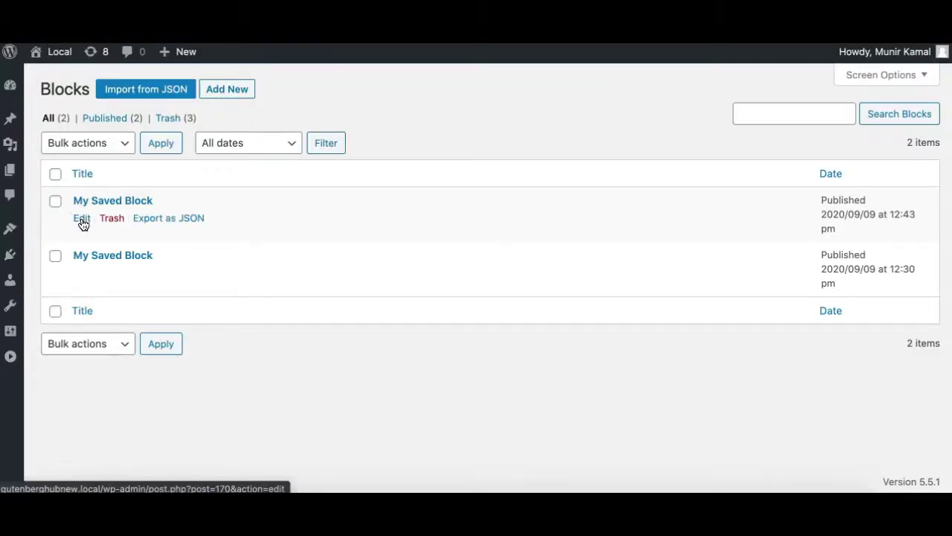
click(82, 220)
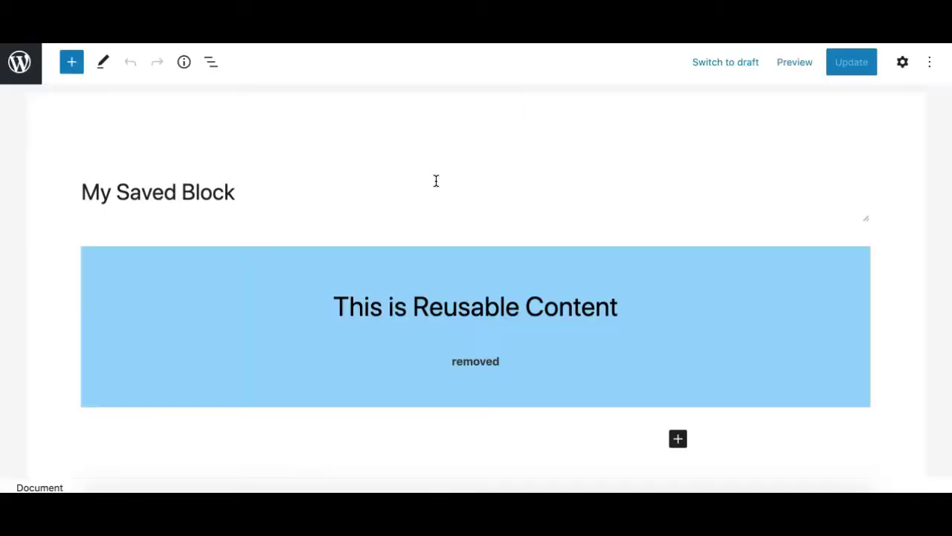
click(150, 282)
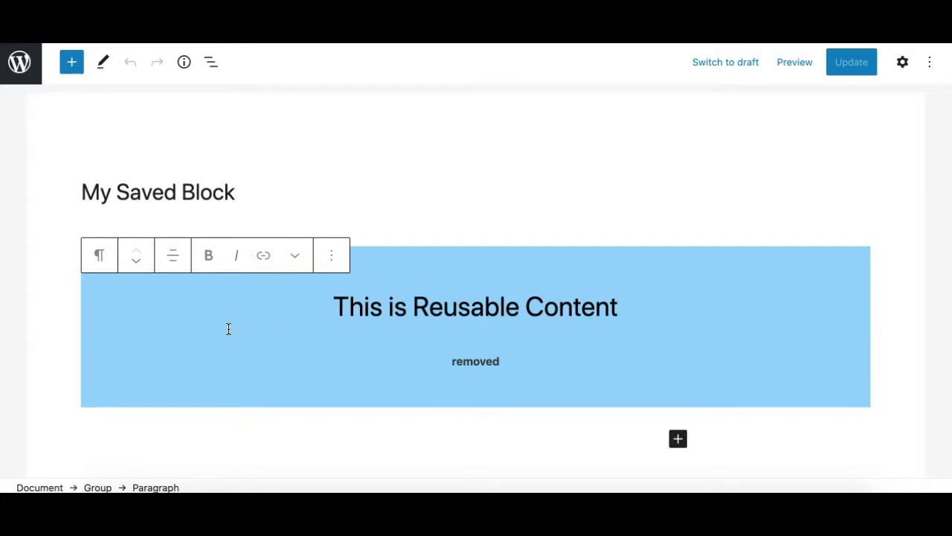
key(alt+Left)
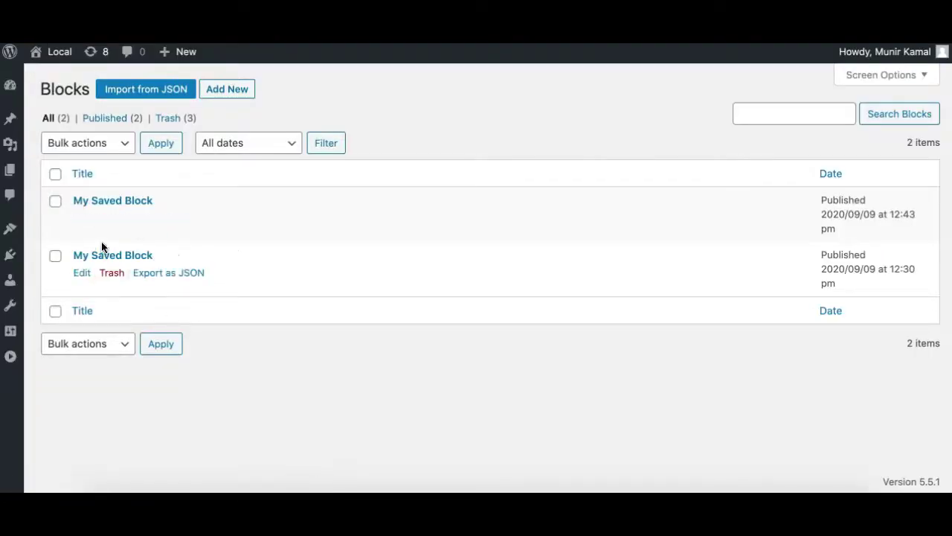
Examine the individual block actions and the bulk actions with all blocks selected, and clear the selection
mouse_move(115, 223)
click(115, 223)
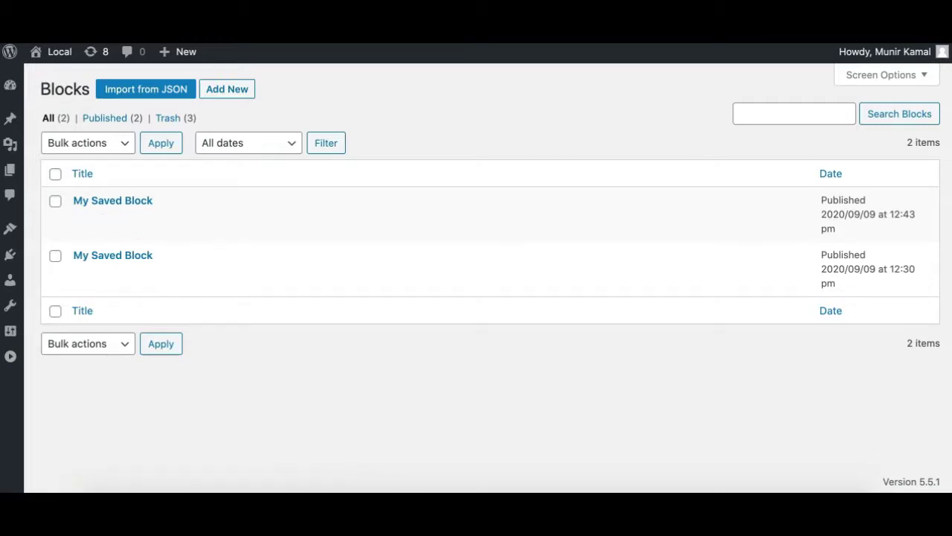
mouse_move(132, 224)
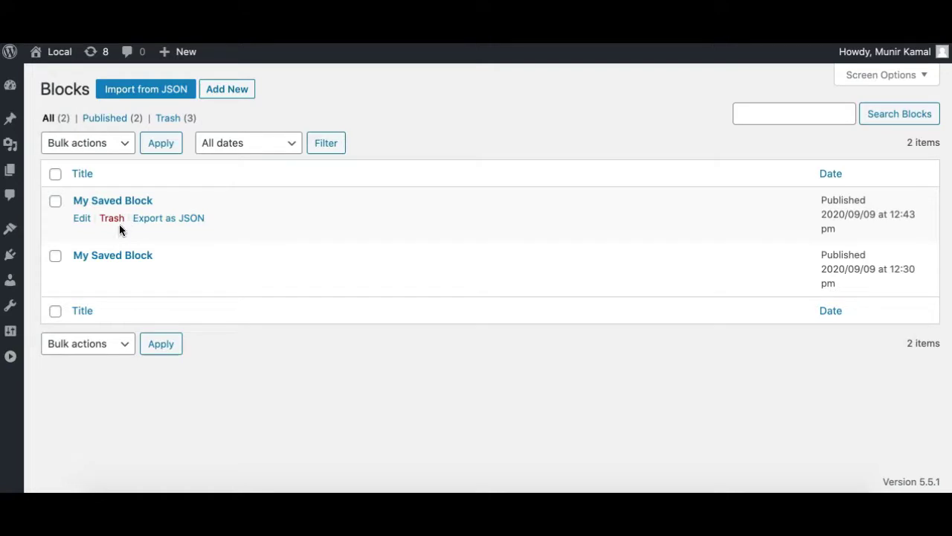
mouse_move(94, 277)
click(55, 174)
click(74, 141)
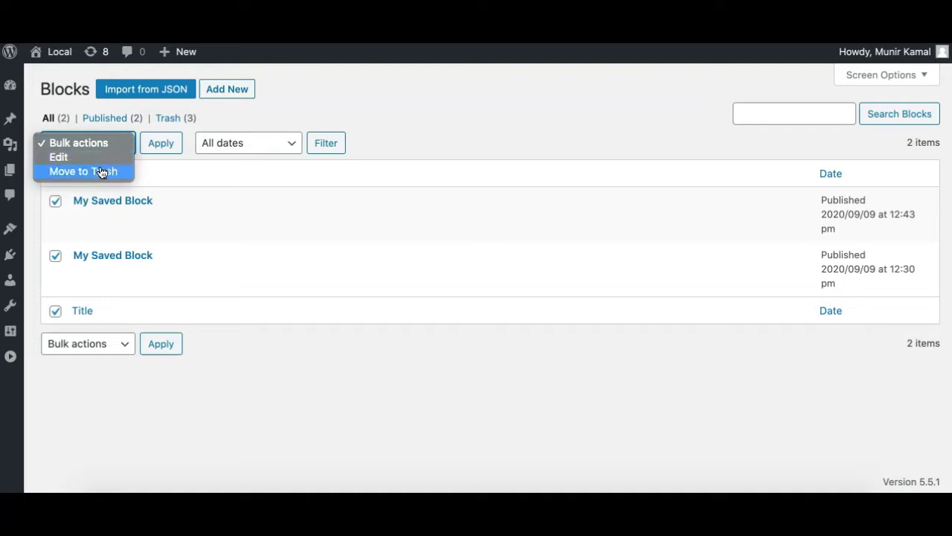
click(456, 145)
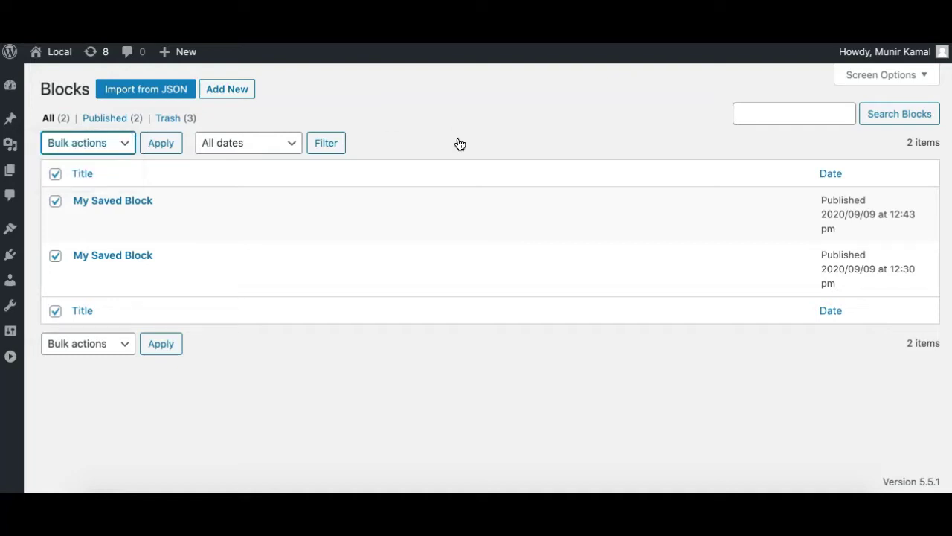
click(56, 173)
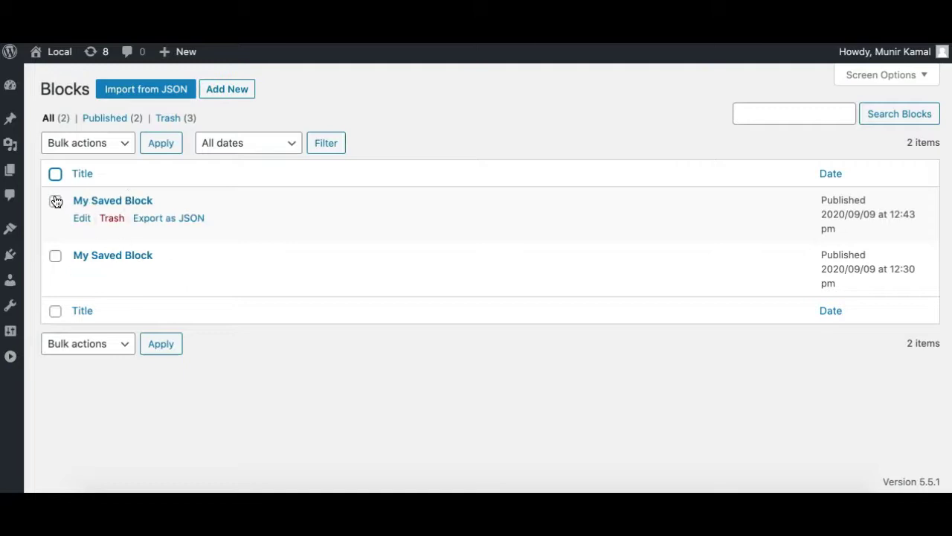
Export the second "My Saved Block" as JSON and inspect the file option for importing blocks from JSON
click(165, 275)
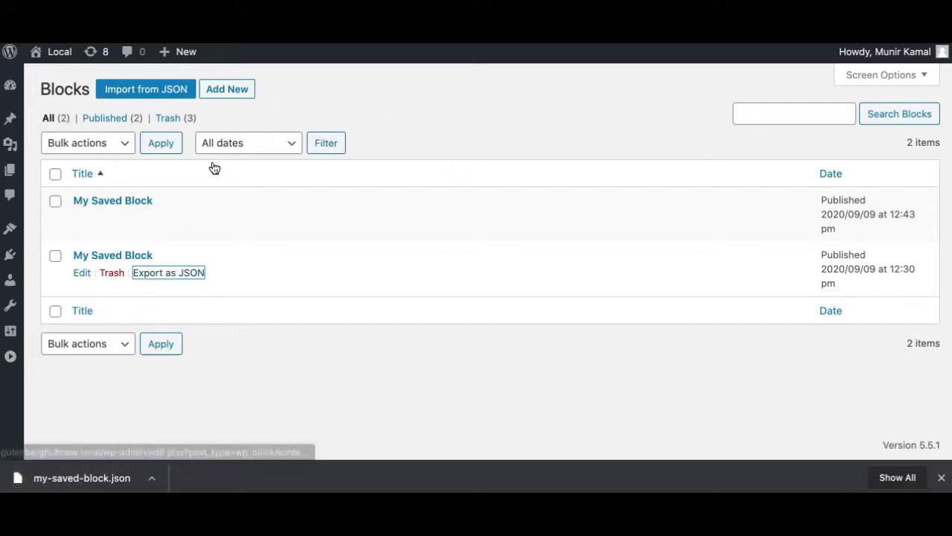
click(157, 91)
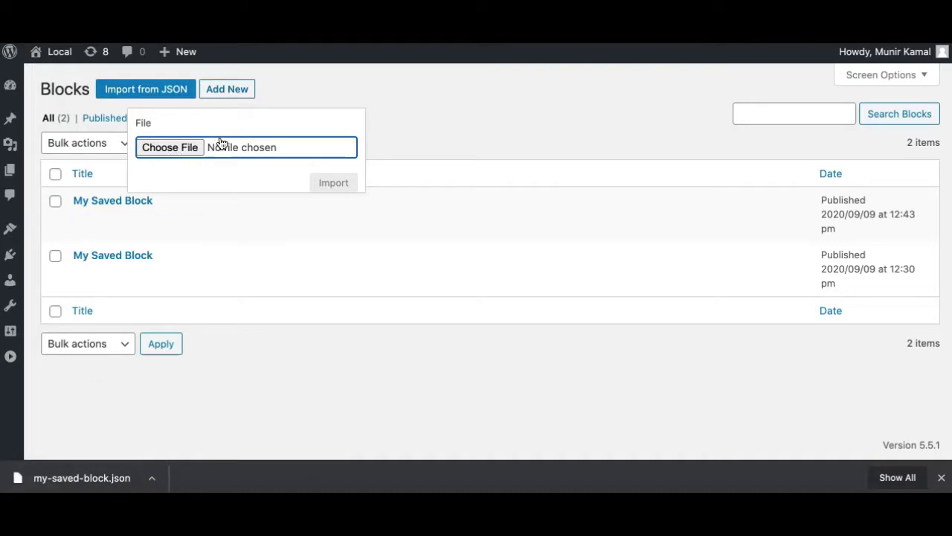
click(413, 117)
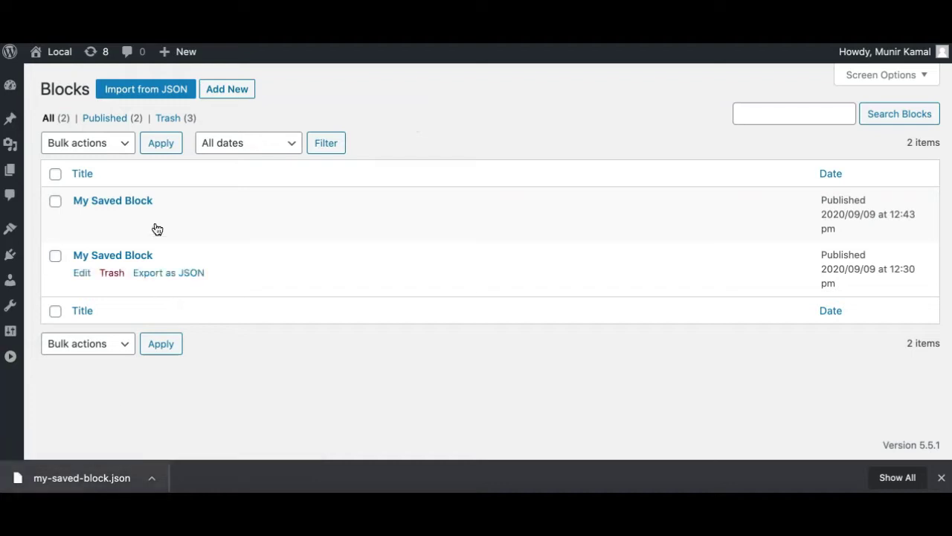